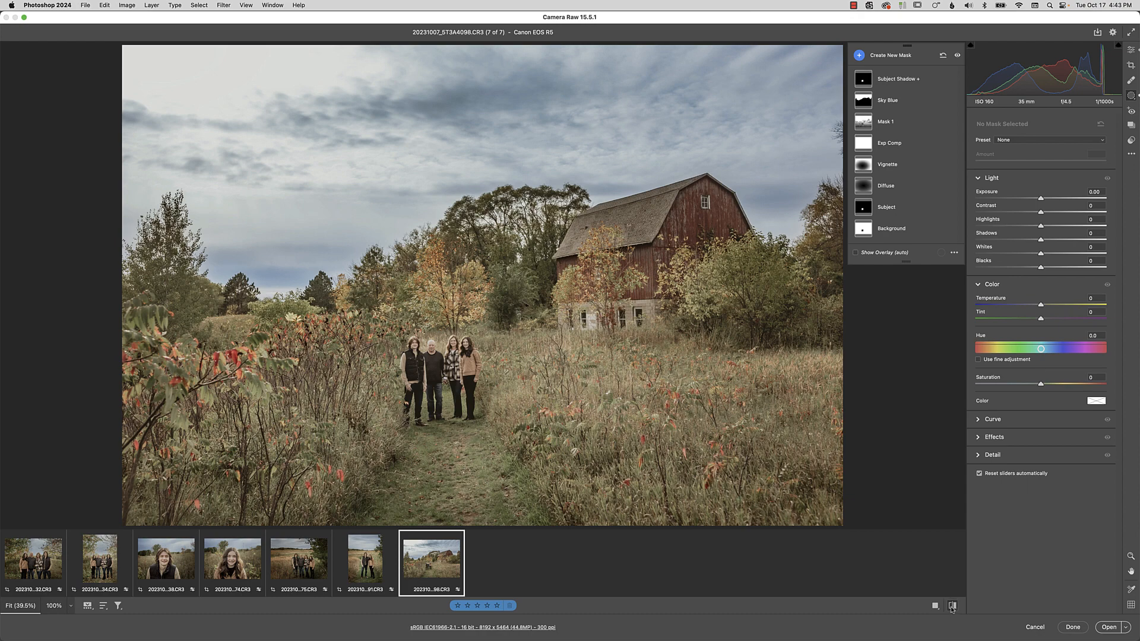
Switch the barn family photo to its default look and reset its settings to default.
left_click(953, 606)
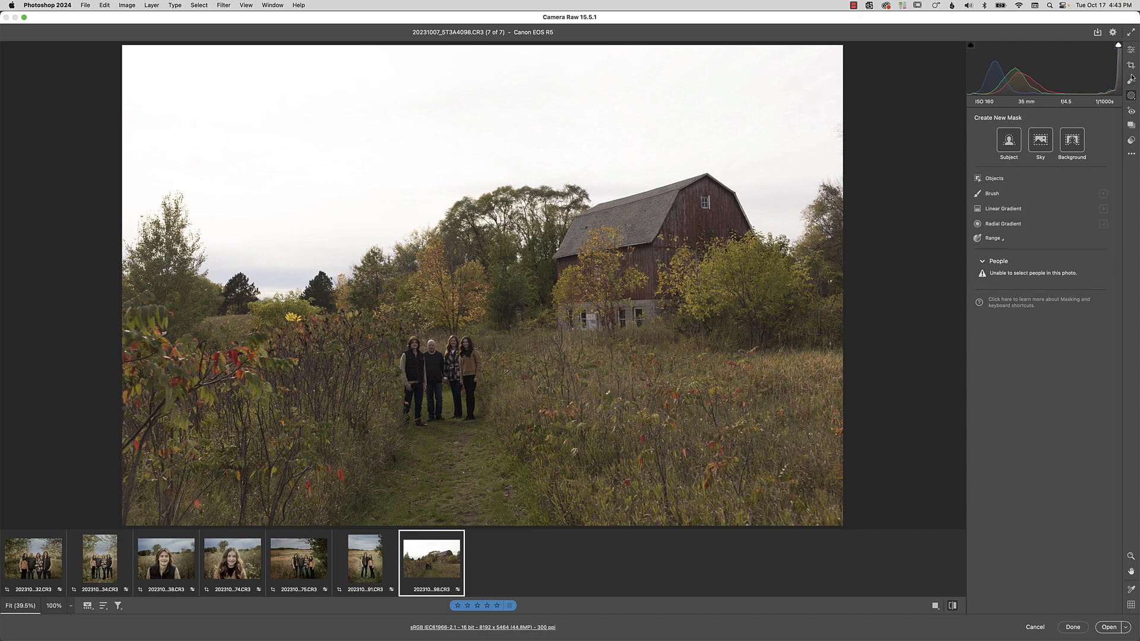
left_click(1131, 51)
left_click(1131, 154)
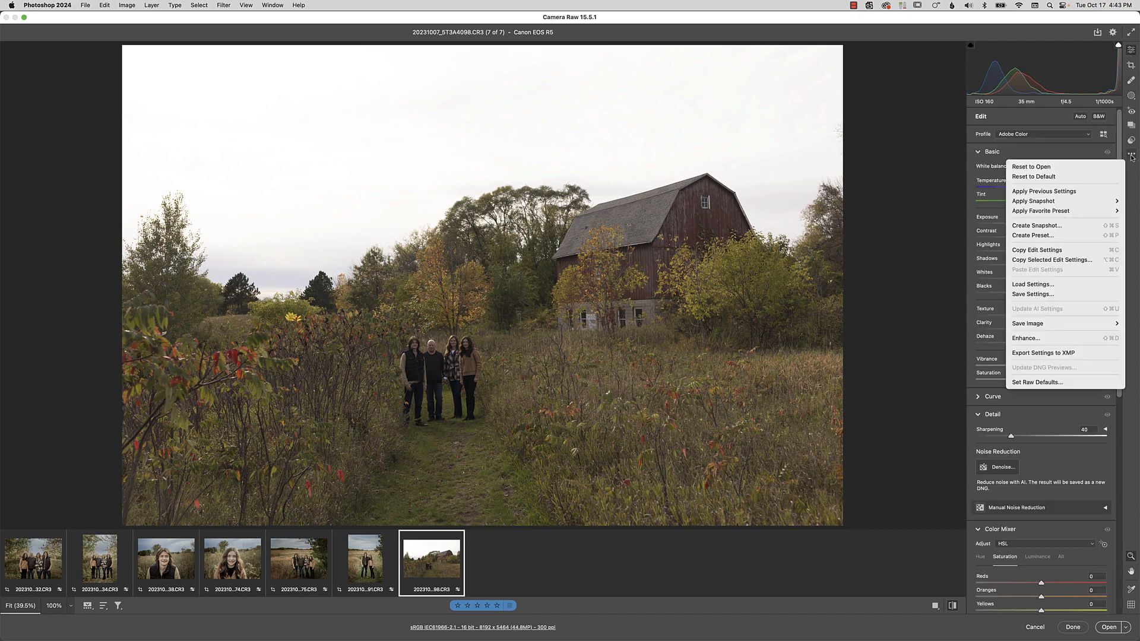
left_click(1099, 176)
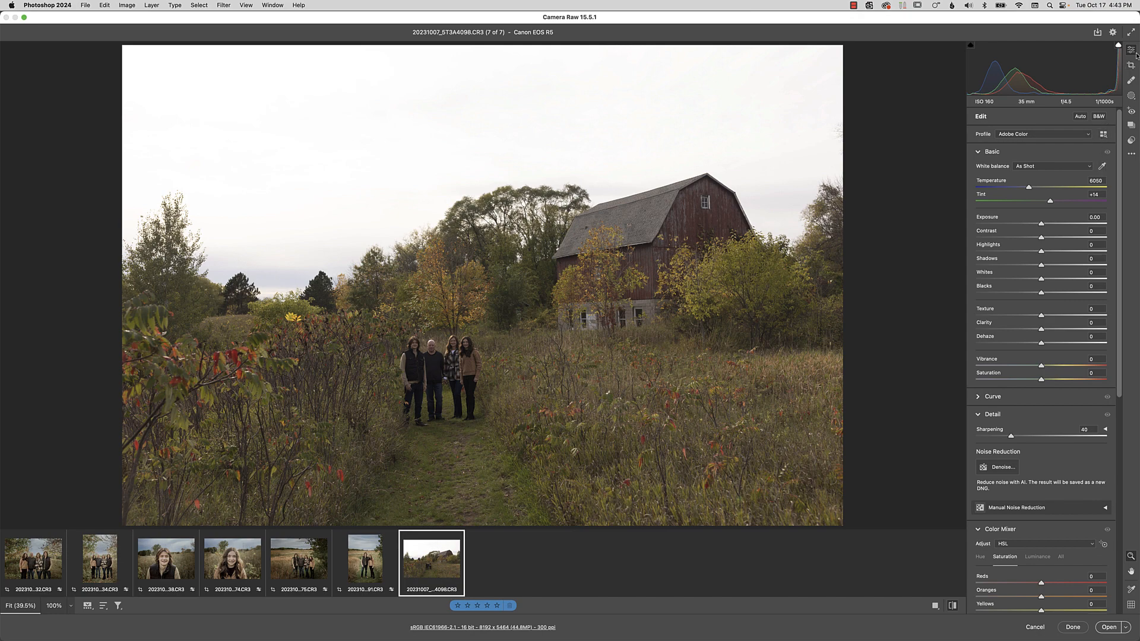
left_click(1030, 188)
Browse the preset collections and apply AQ20 ii / Orphic from the Archipelago Quest 20 group.
left_click(1131, 141)
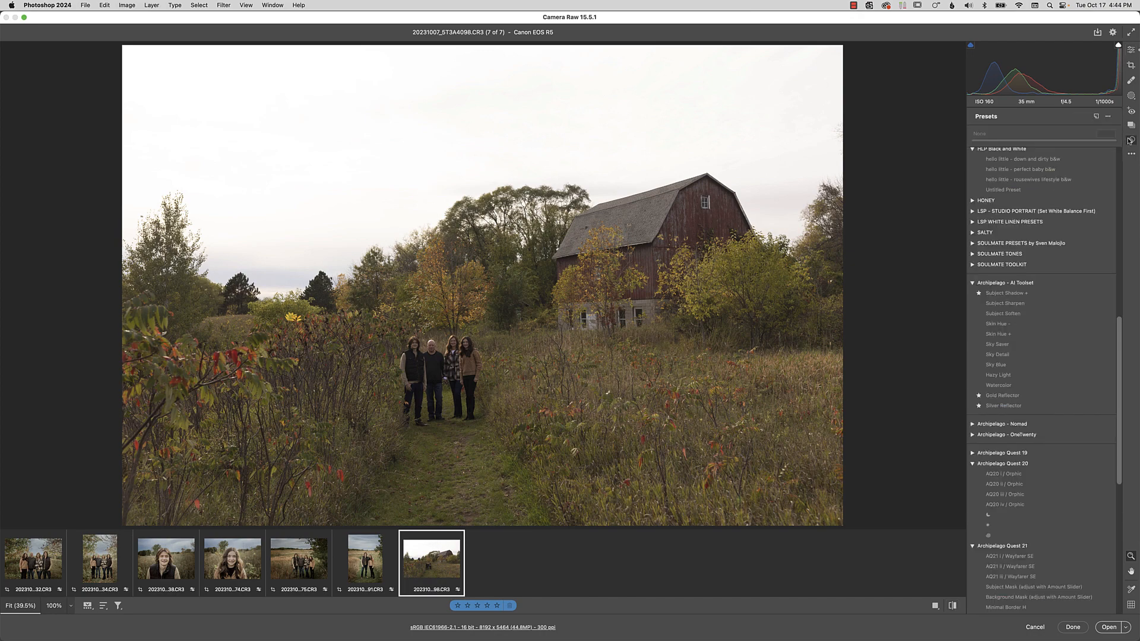
left_click_drag(1118, 356, 1119, 391)
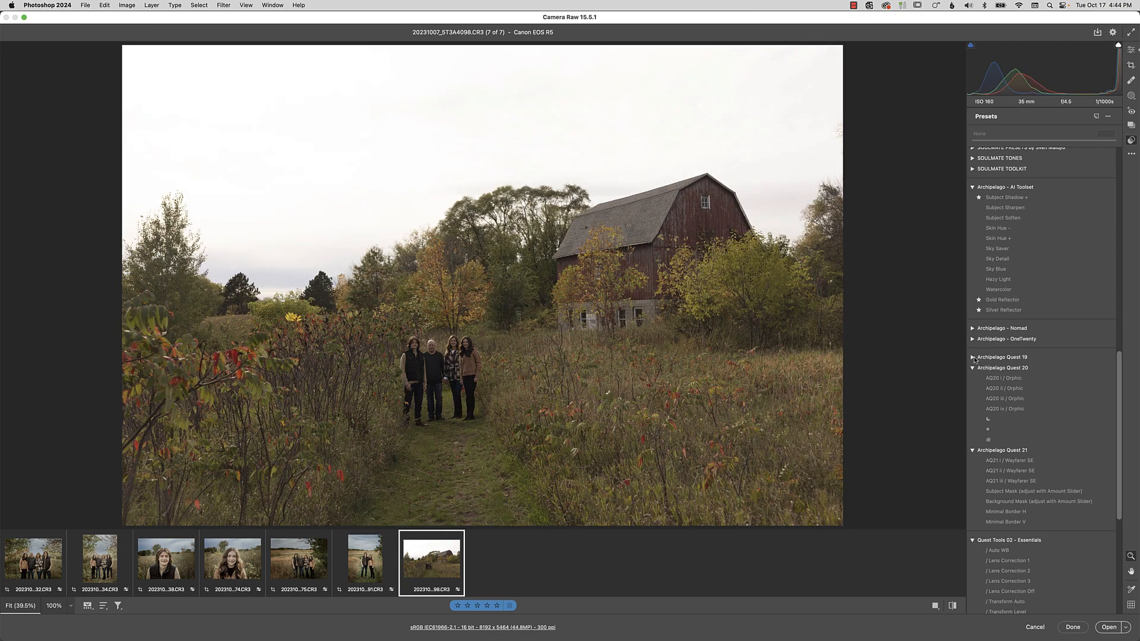
left_click(974, 358)
scroll(974, 360, "down", 10)
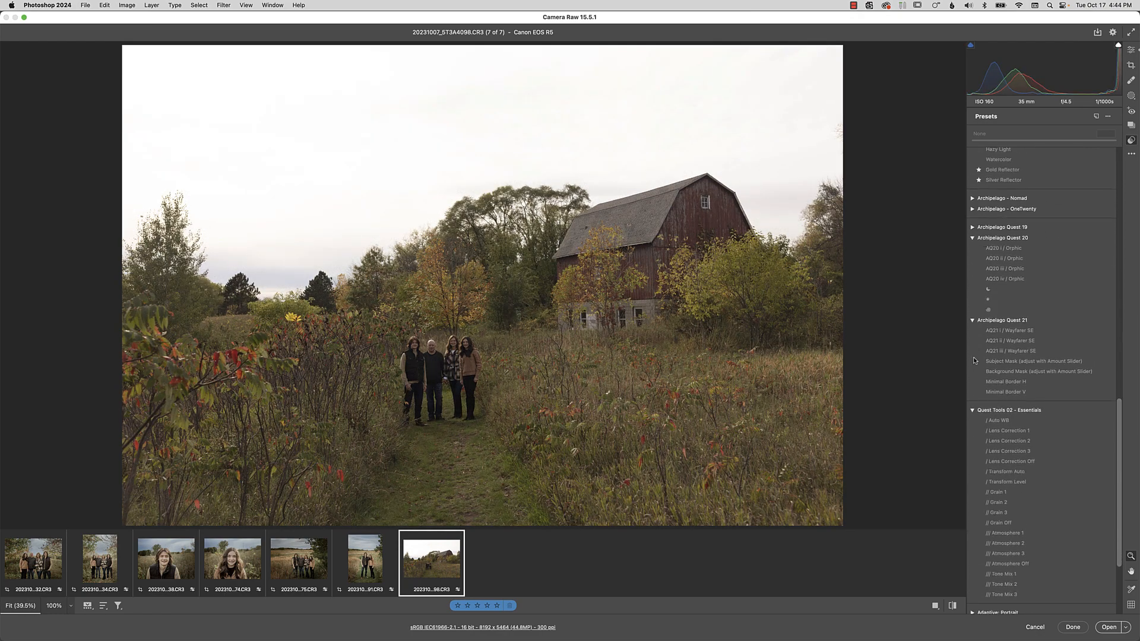
scroll(974, 359, "up", 15)
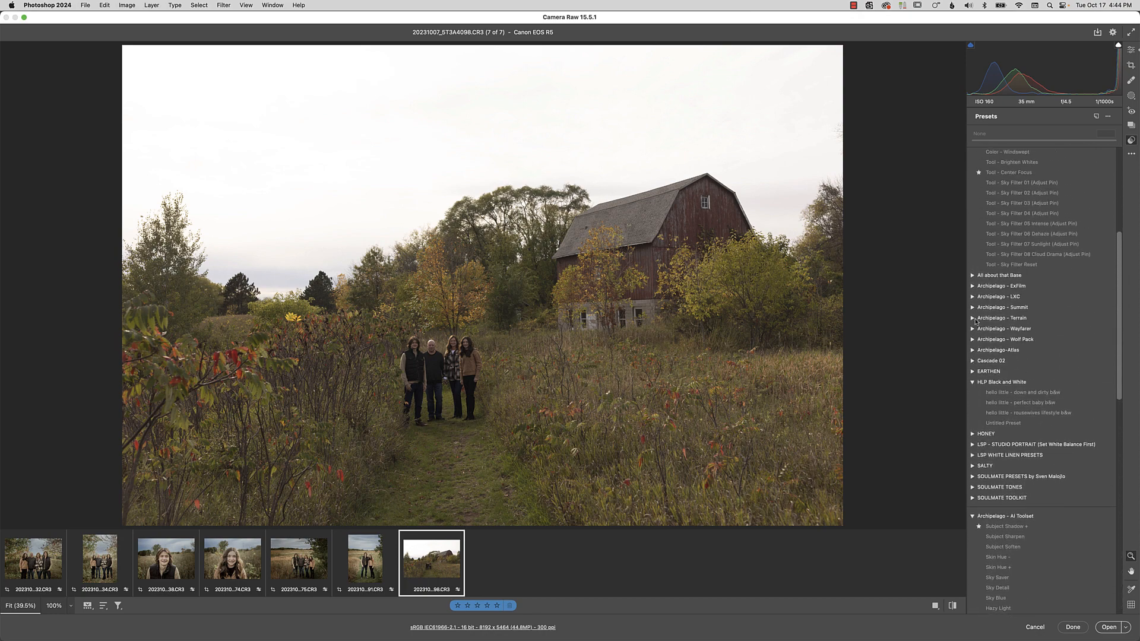
left_click(973, 297)
left_click(973, 297)
left_click(971, 318)
scroll(972, 321, "down", 10)
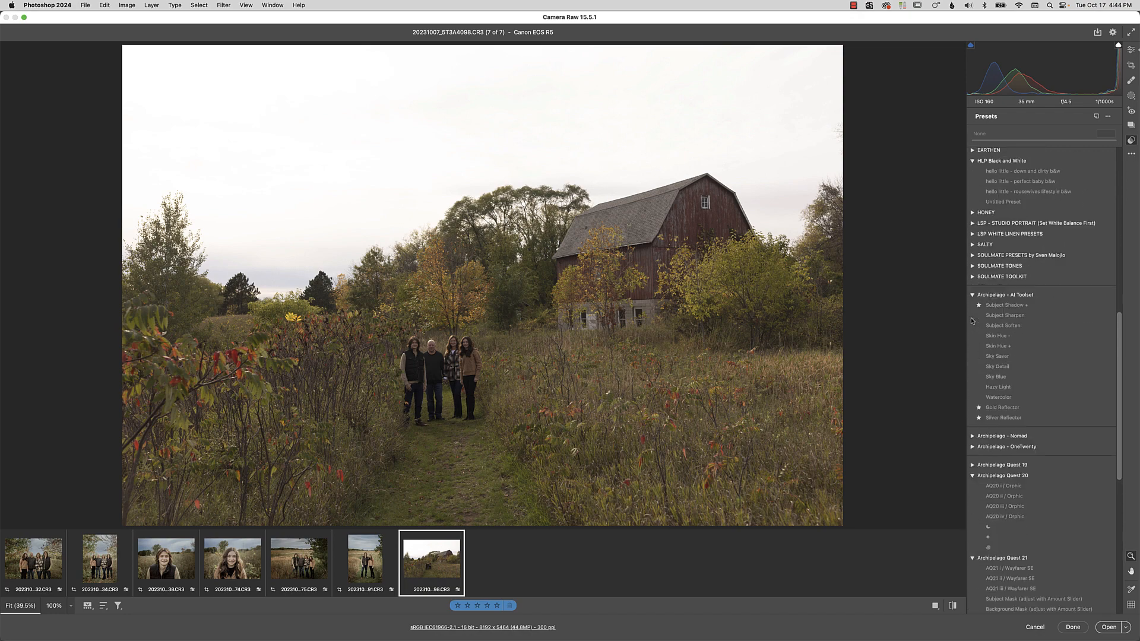
scroll(972, 322, "down", 2)
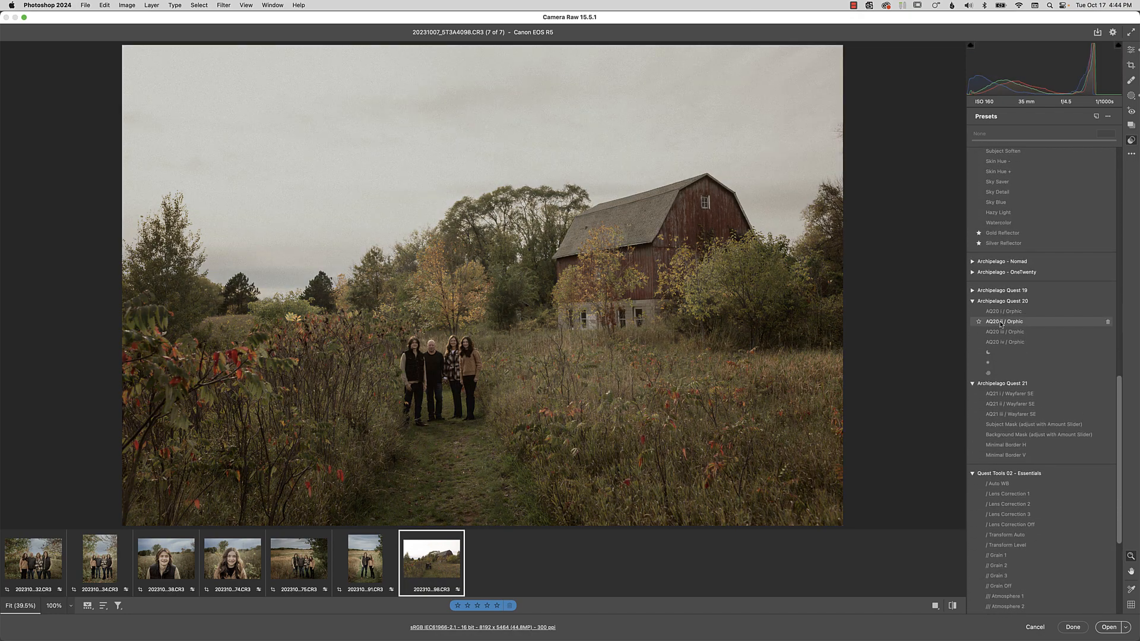
left_click(1001, 323)
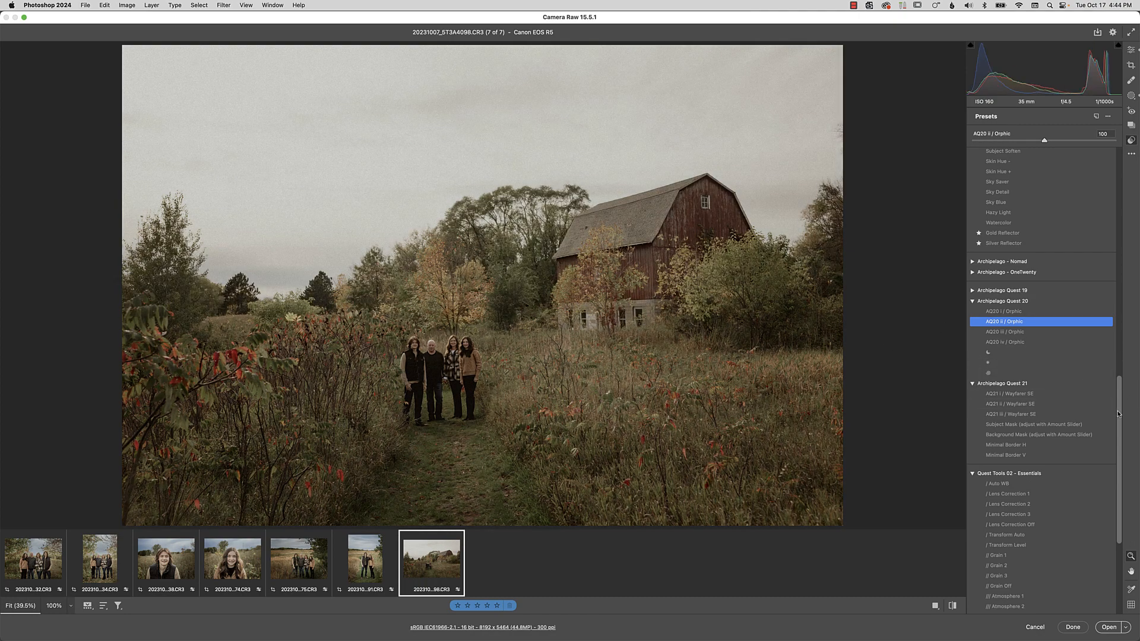
Apply the // Grain Off preset from Quest Tools 02 - Essentials and brighten the photo's exposure.
left_click_drag(1118, 405, 1117, 500)
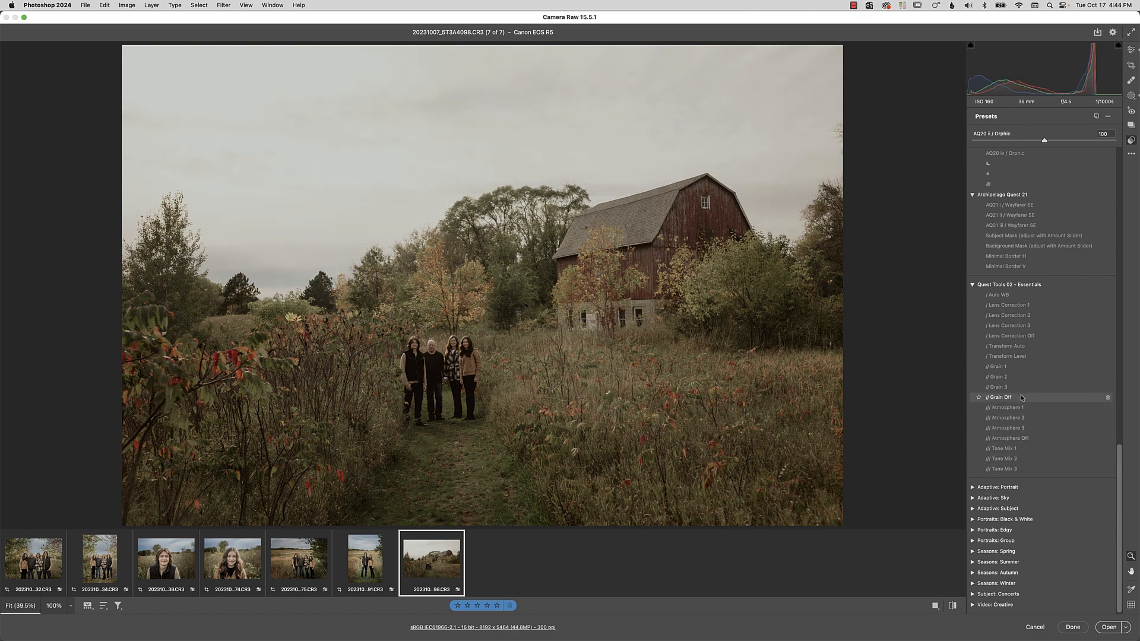
left_click(1063, 397)
left_click(1118, 378)
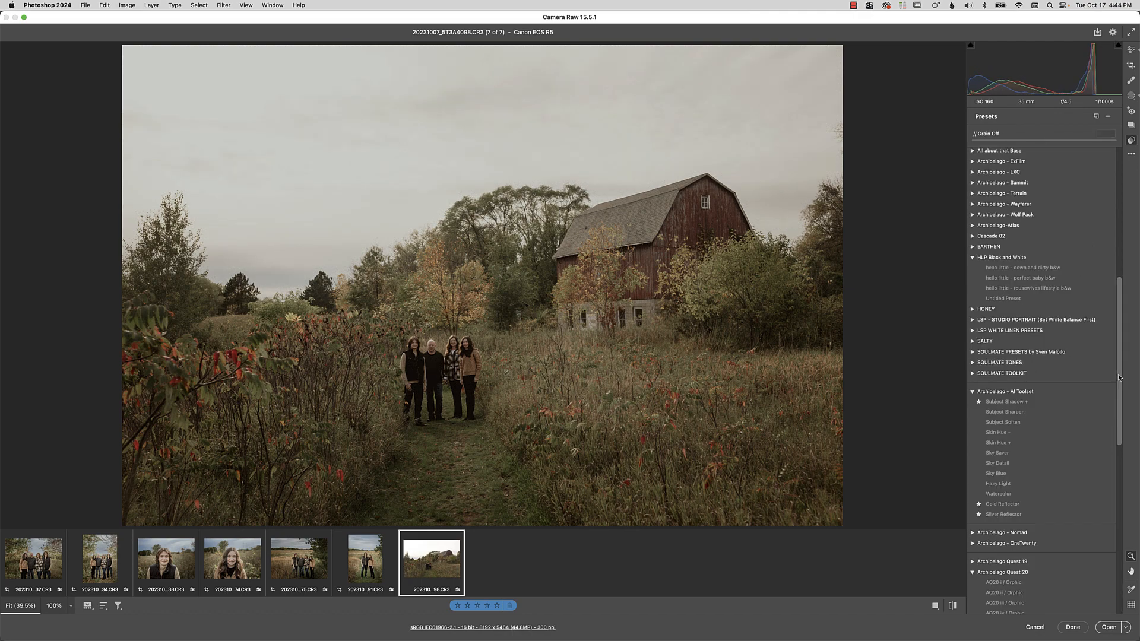
left_click_drag(1118, 378, 1114, 301)
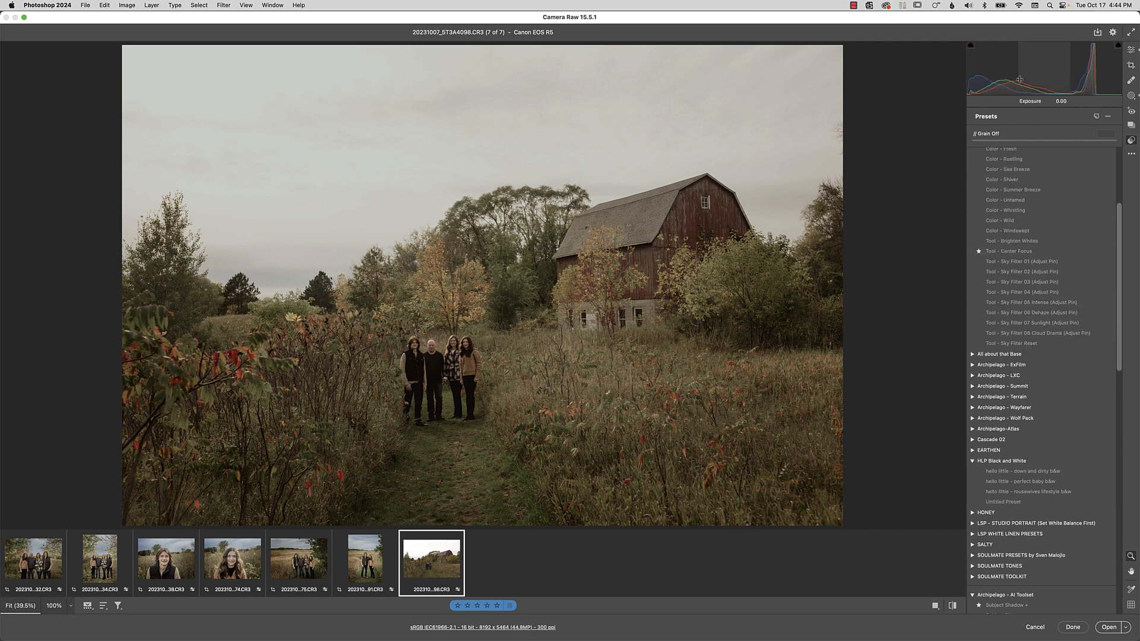
left_click_drag(1008, 80, 1026, 80)
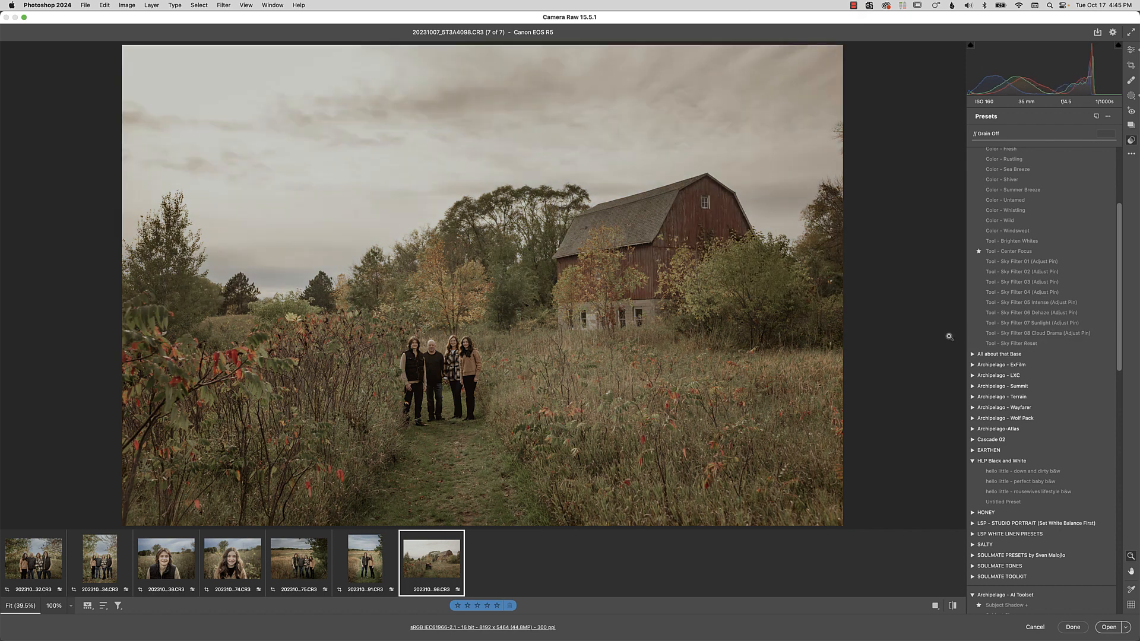
Apply the Tool - Sky Filter 08 Cloud Drama (Adjust Pin) preset and the Sky Blue preset from Archipelago - AI Toolset.
left_click(1013, 336)
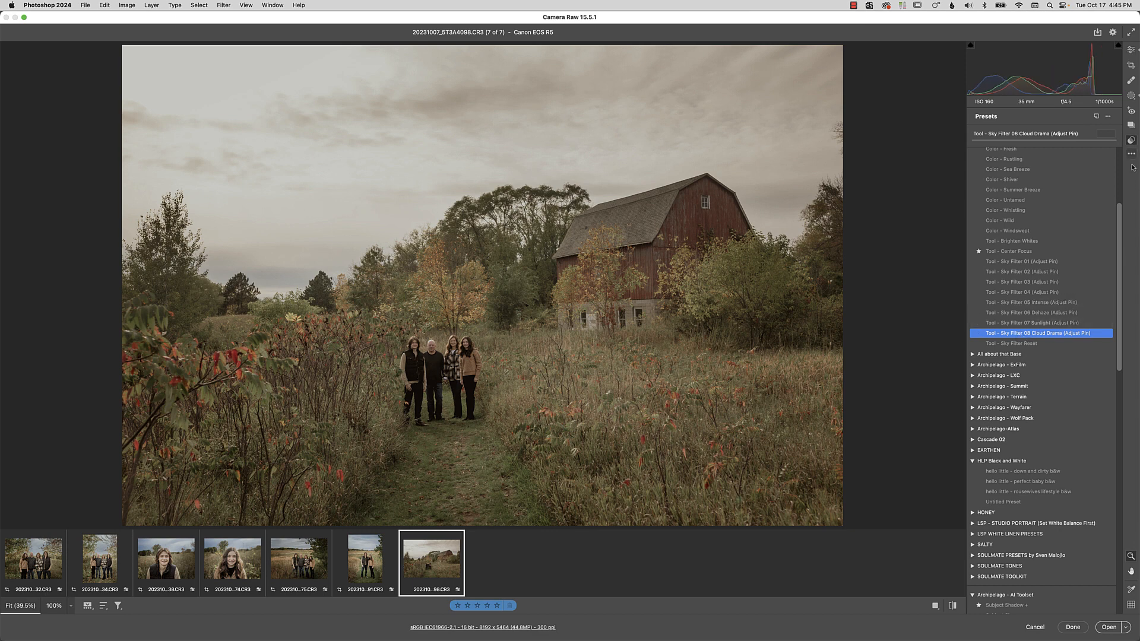
left_click(1118, 405)
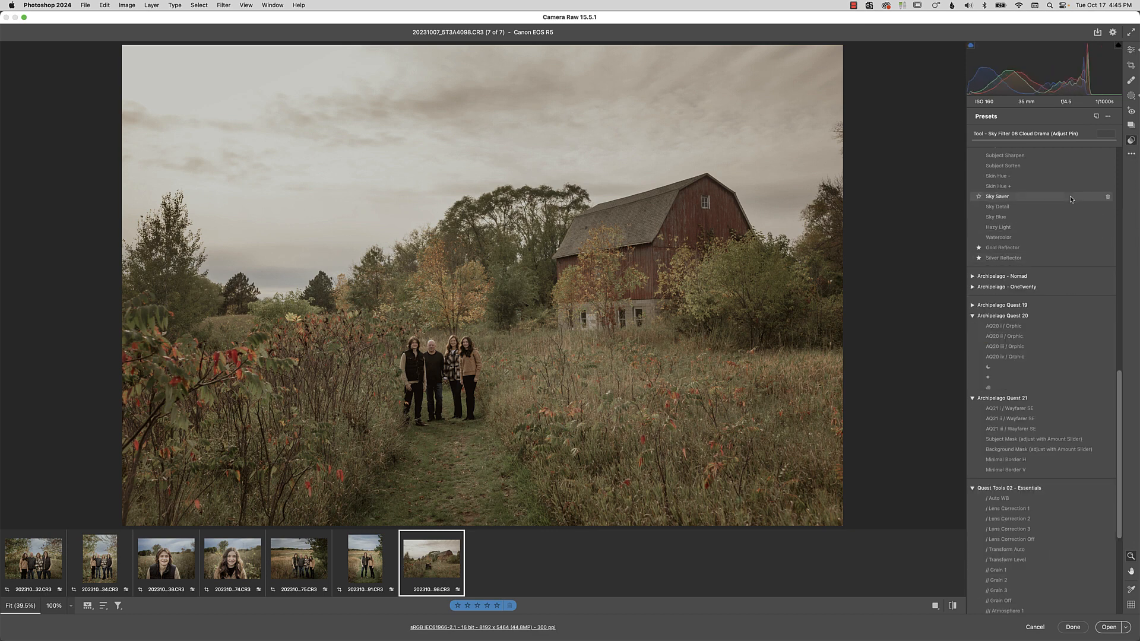
left_click(1028, 219)
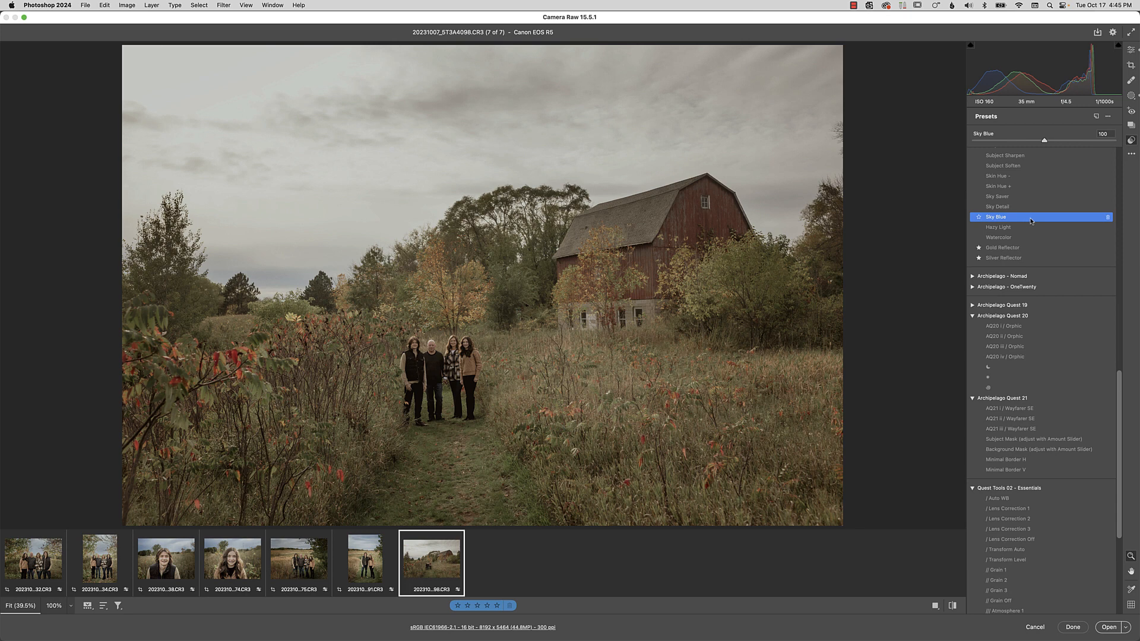
Hide the overlay of the Sky Blue mask and cool the sky by setting its Temperature to -56.
left_click(1131, 96)
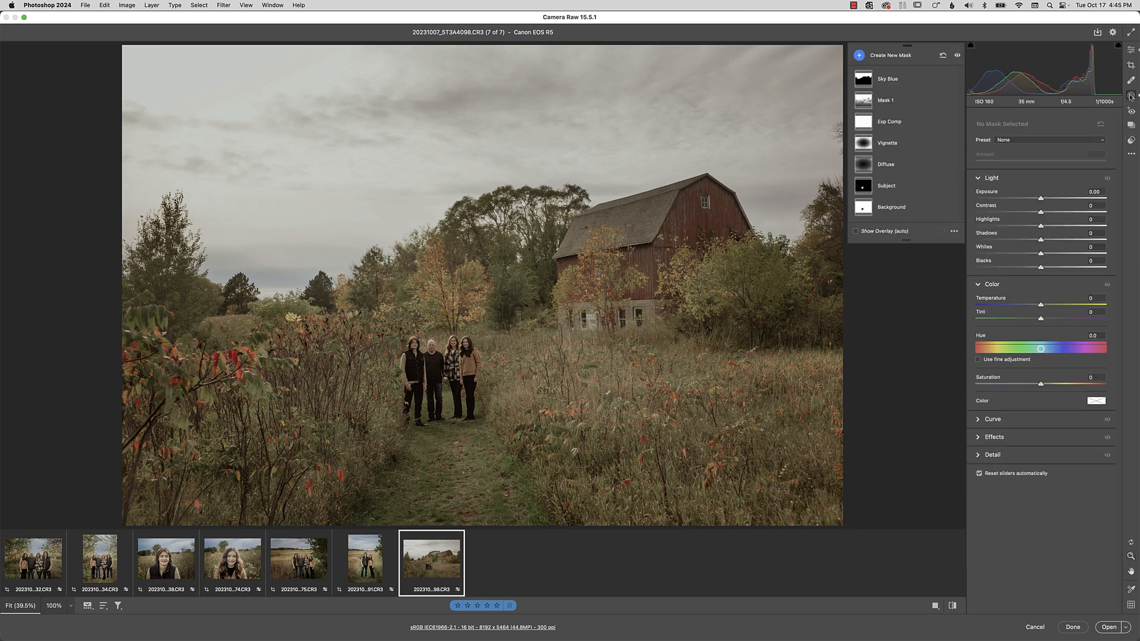
mouse_move(865, 79)
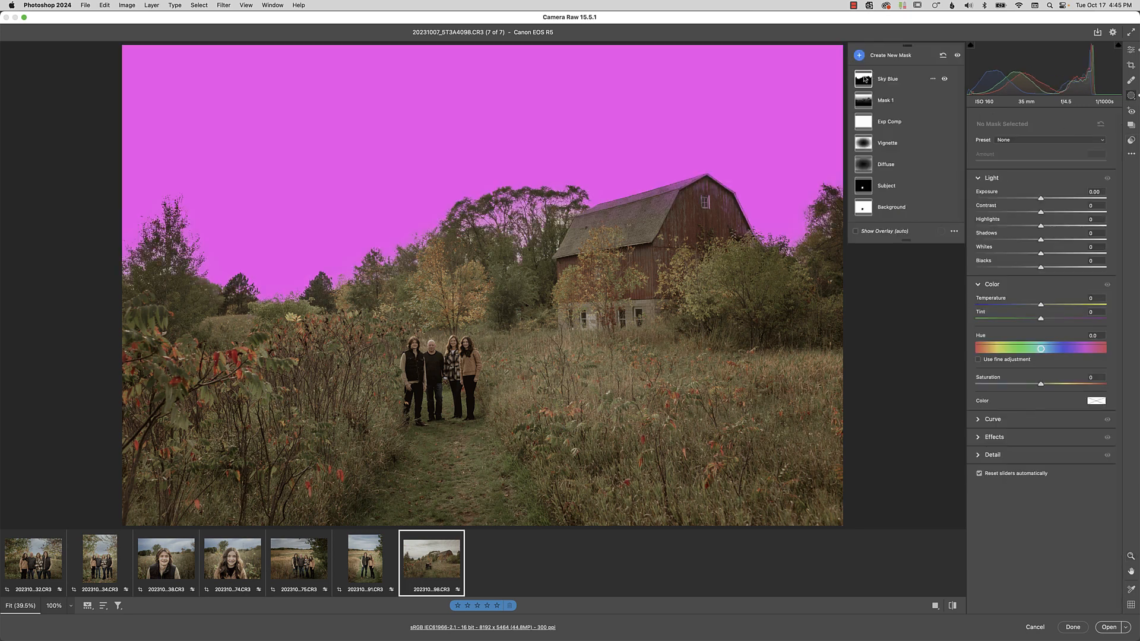
left_click(863, 79)
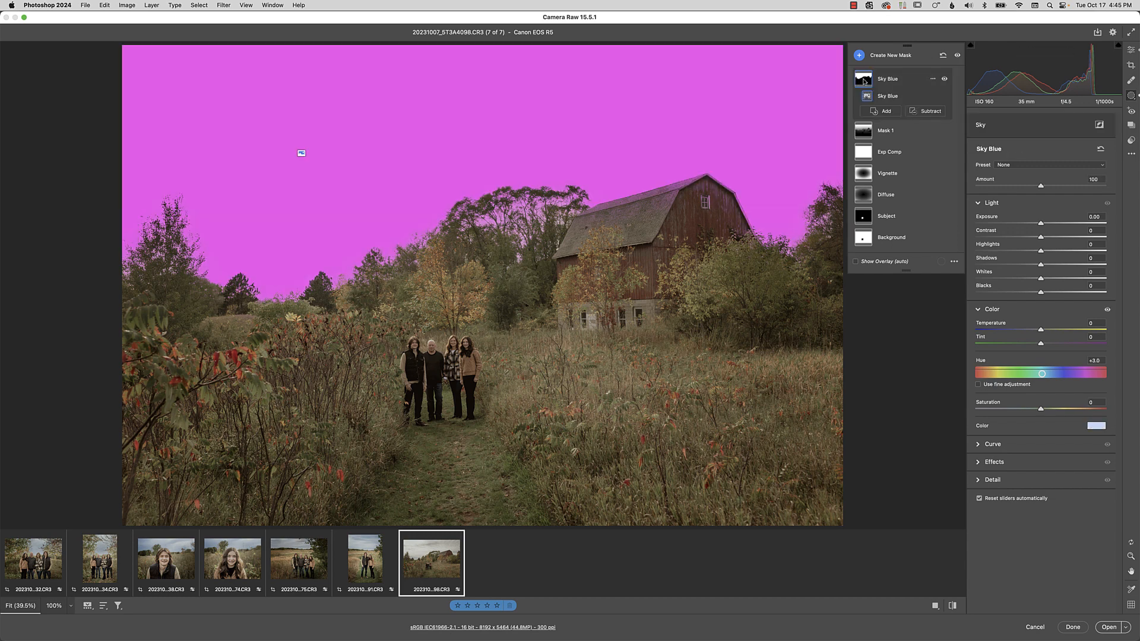
left_click(868, 265)
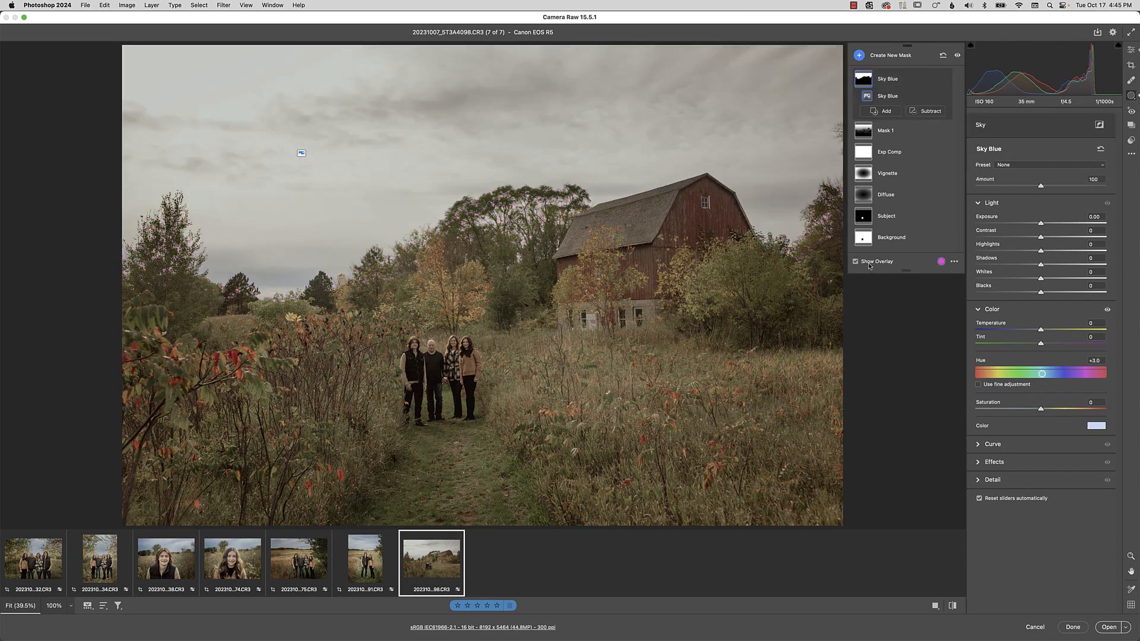
left_click(857, 264)
left_click_drag(1041, 331, 1006, 332)
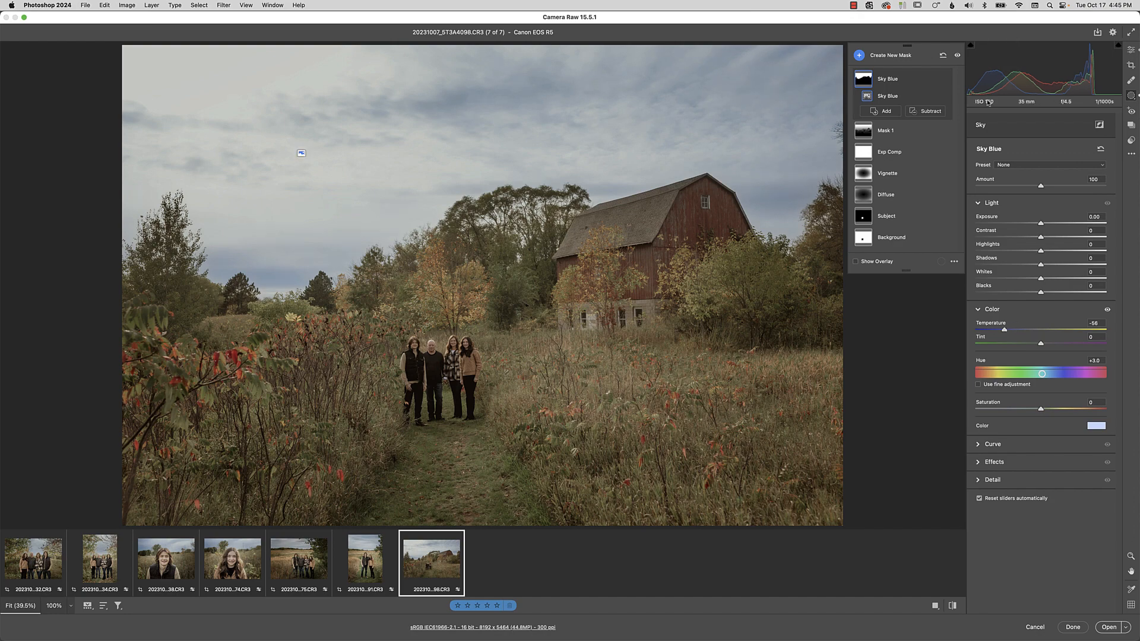
Recenter the Vignette mask's radial gradient on the family standing on the path.
left_click(863, 173)
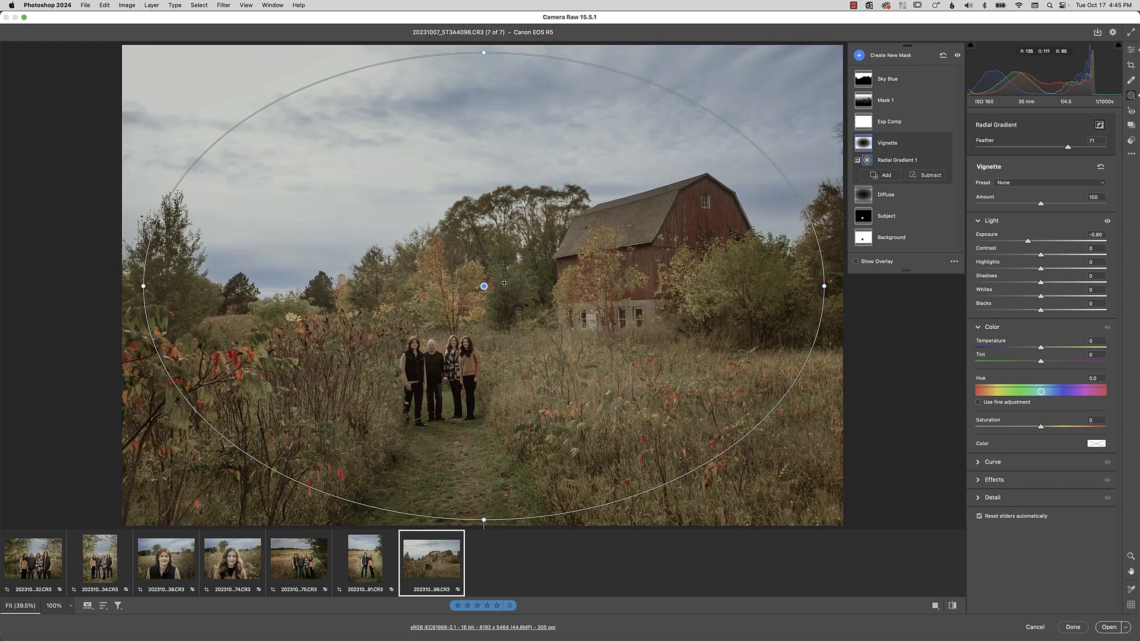
left_click_drag(484, 286, 446, 343)
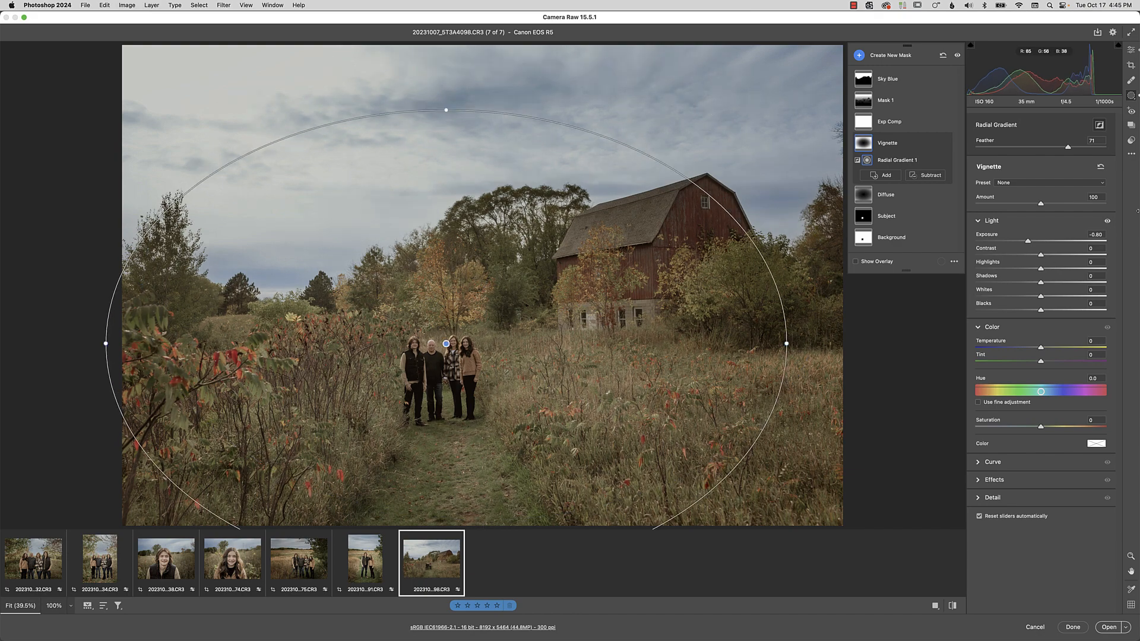
Apply the Subject Shadow + preset from Archipelago - AI Toolset to lighten the family.
left_click(1131, 141)
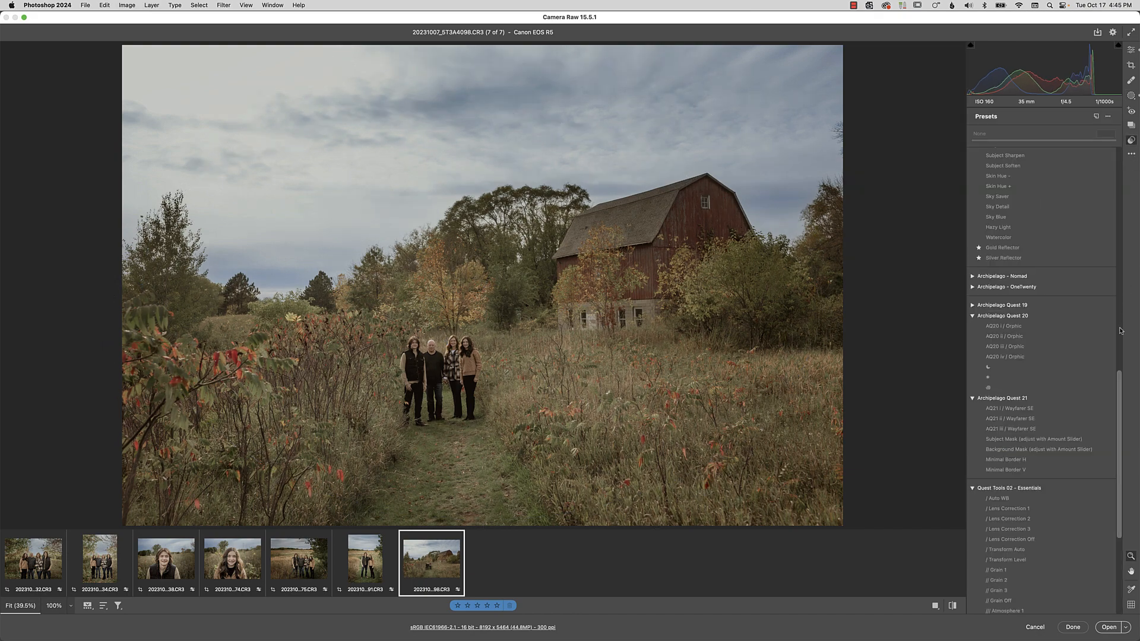
scroll(1045, 213, "up", 5)
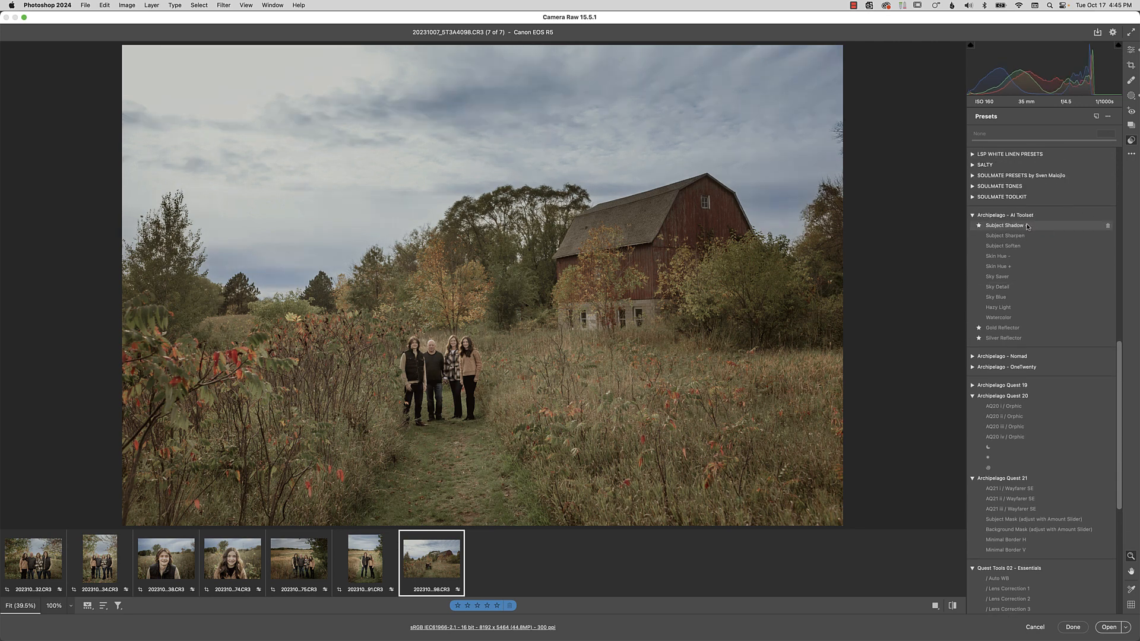
left_click(1028, 227)
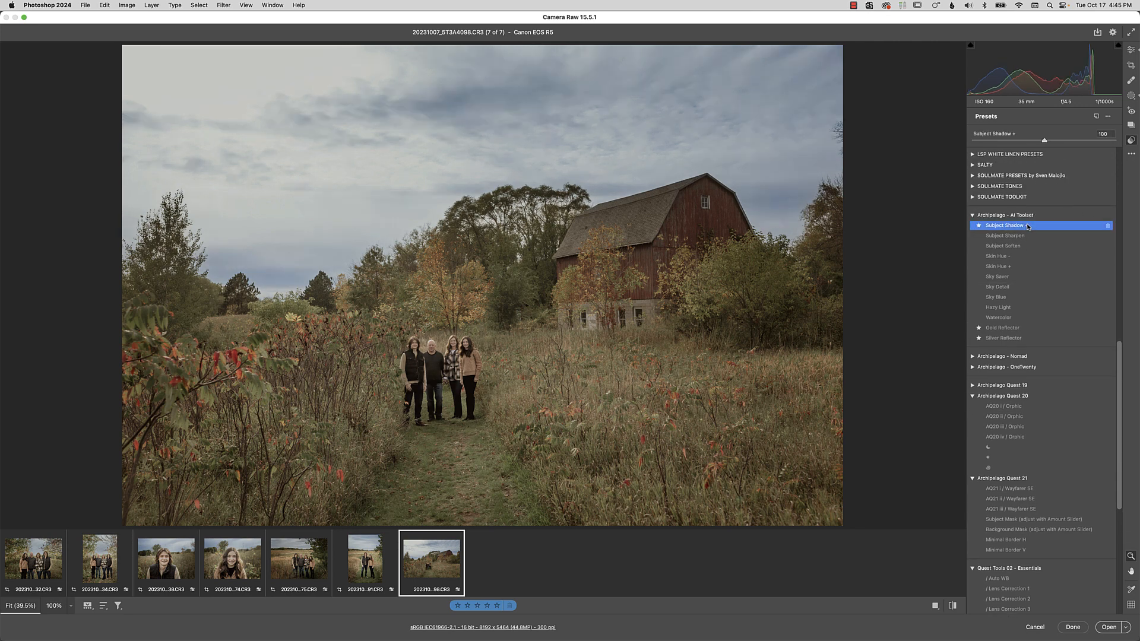
Hide the overlay of the Subject Shadow + mask and adjust its Shadows on the family.
left_click(1131, 96)
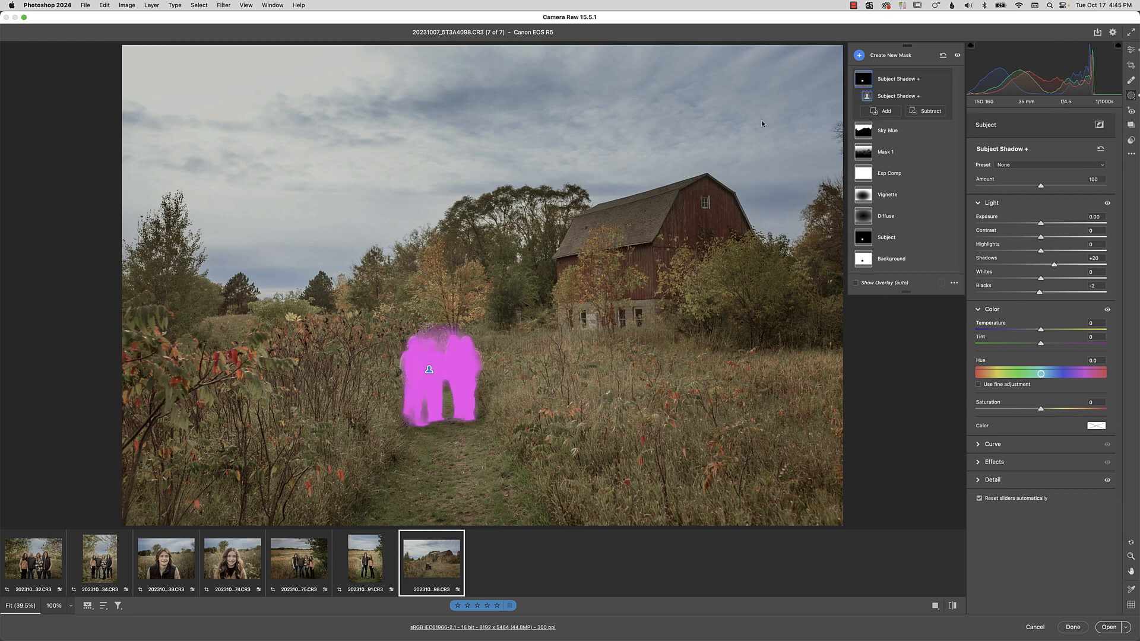
left_click(864, 283)
left_click(865, 284)
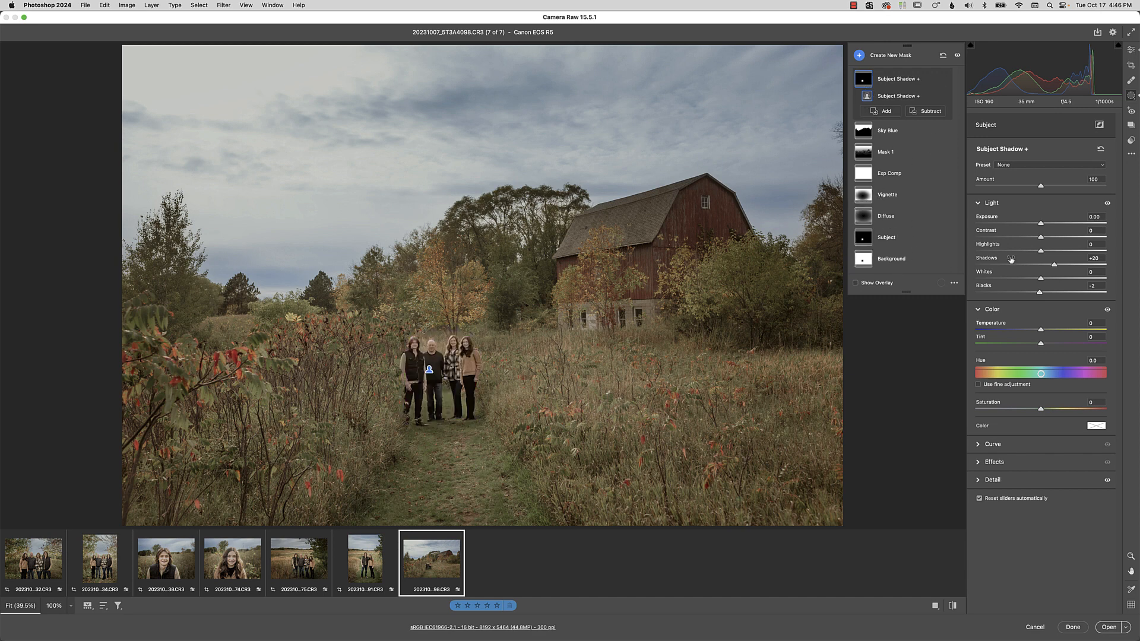
left_click_drag(1041, 292, 1057, 267)
Apply the Tool - Center Focus preset from the Air Collection by Susan Grimes.
left_click(1131, 141)
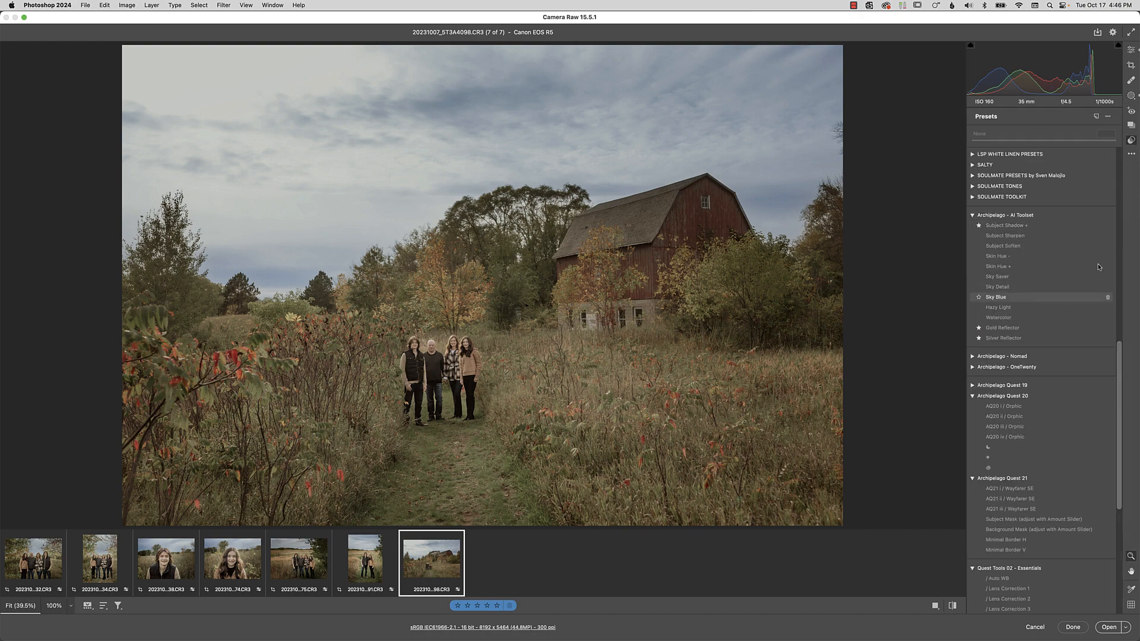
scroll(1048, 309, "up", 10)
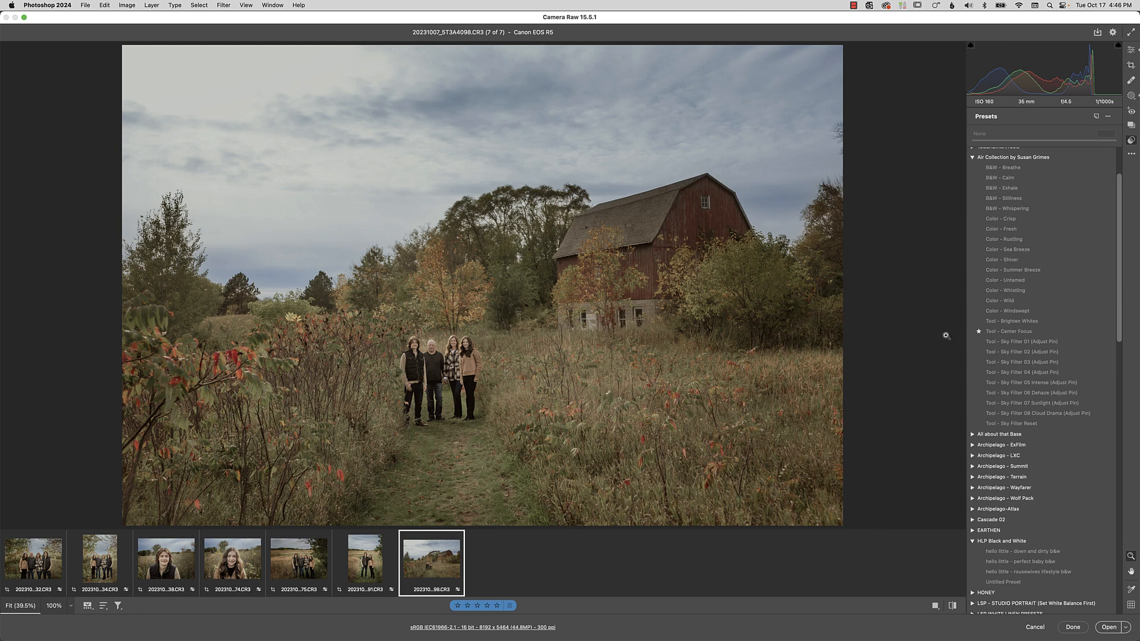
left_click(990, 332)
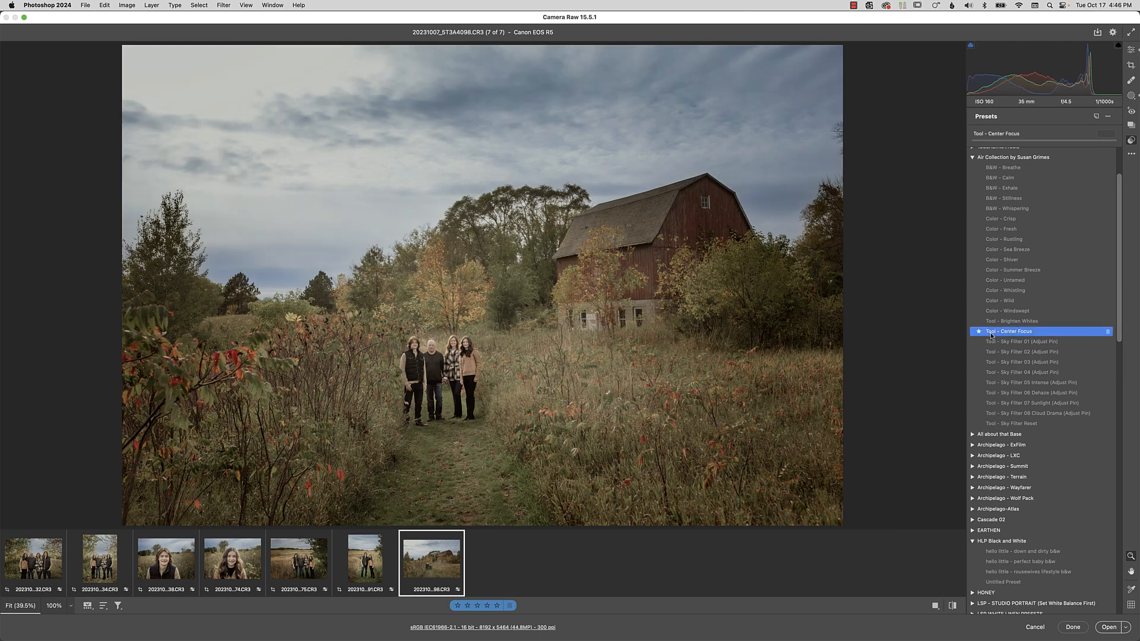
Move the radial gradient of Mask 2 so that it is centered on the family.
left_click(1130, 96)
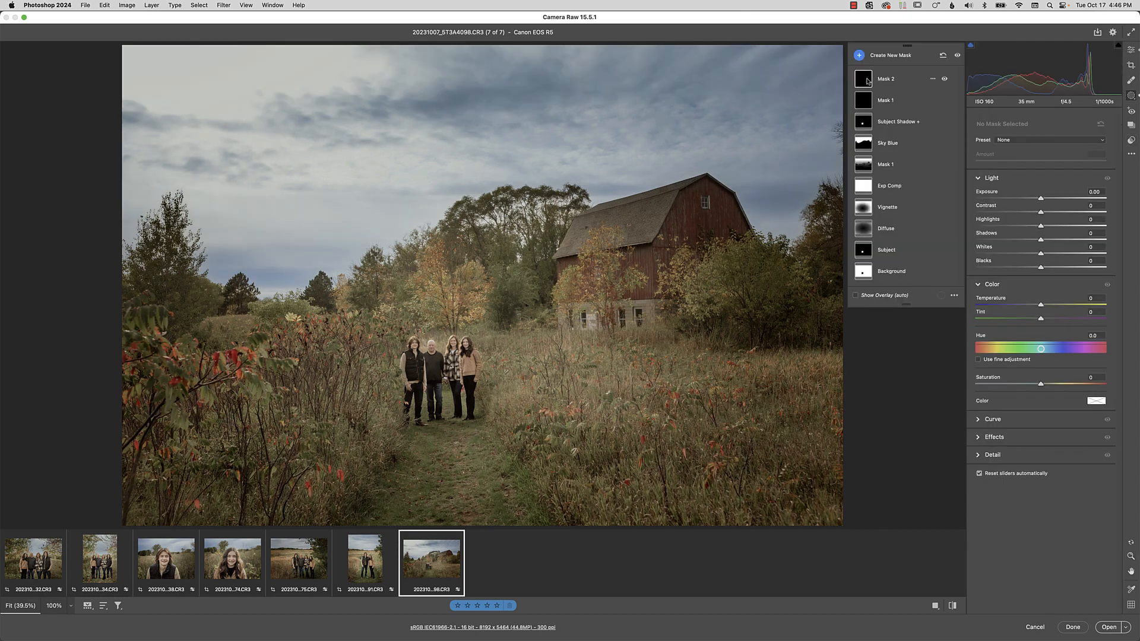
left_click(867, 81)
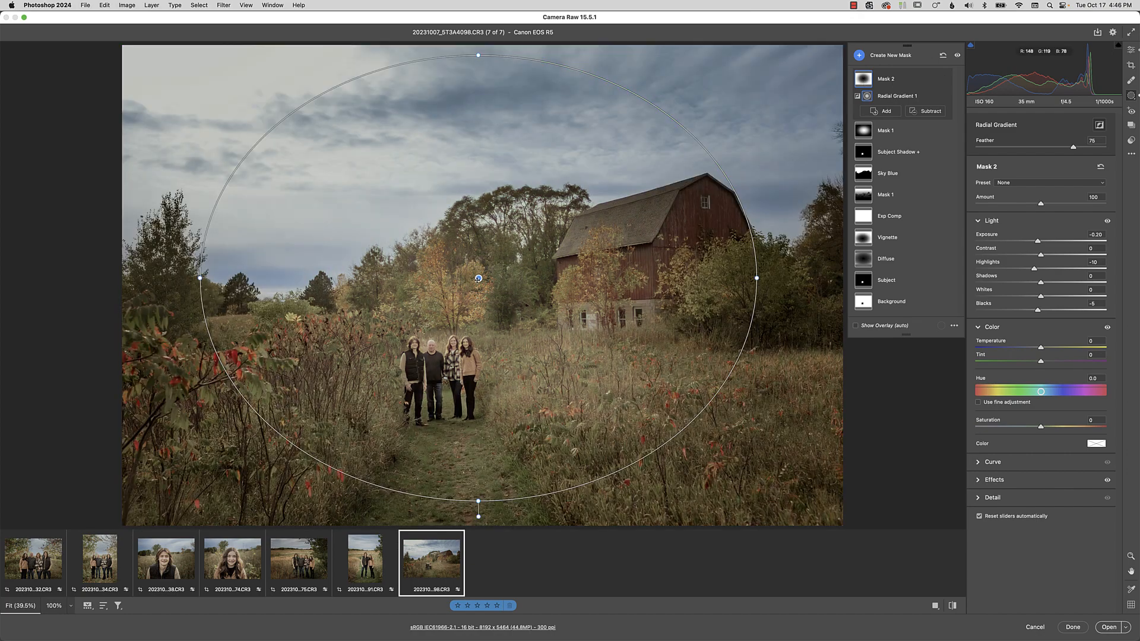
left_click_drag(478, 278, 441, 347)
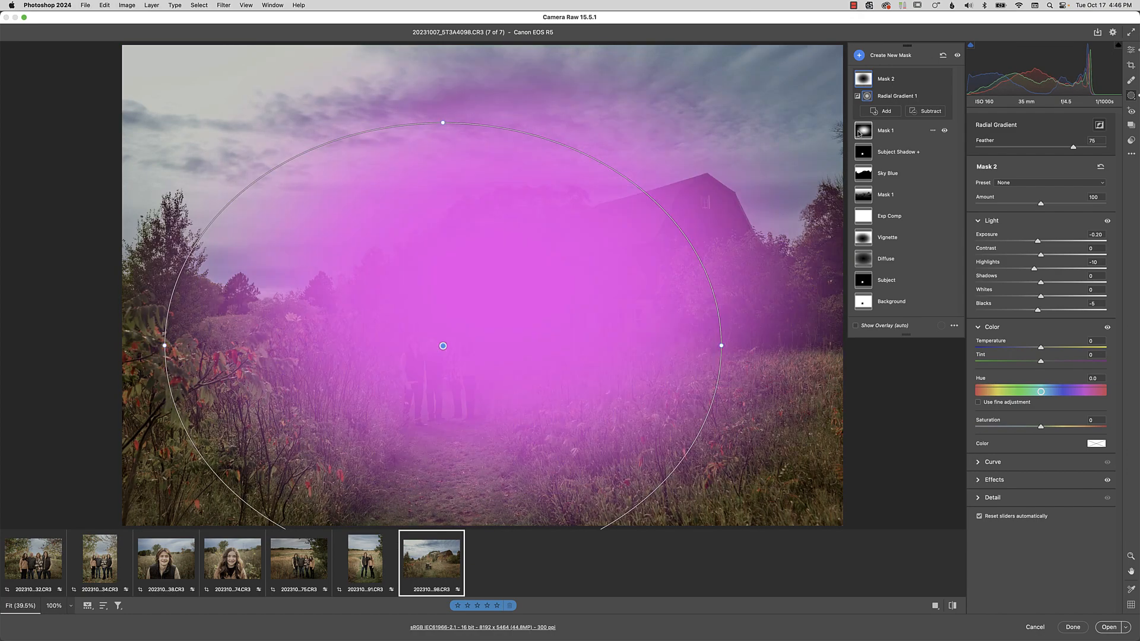
Move the radial gradient of the upper Mask 1 so that it is centered on the family.
left_click(864, 131)
left_click_drag(503, 281, 445, 353)
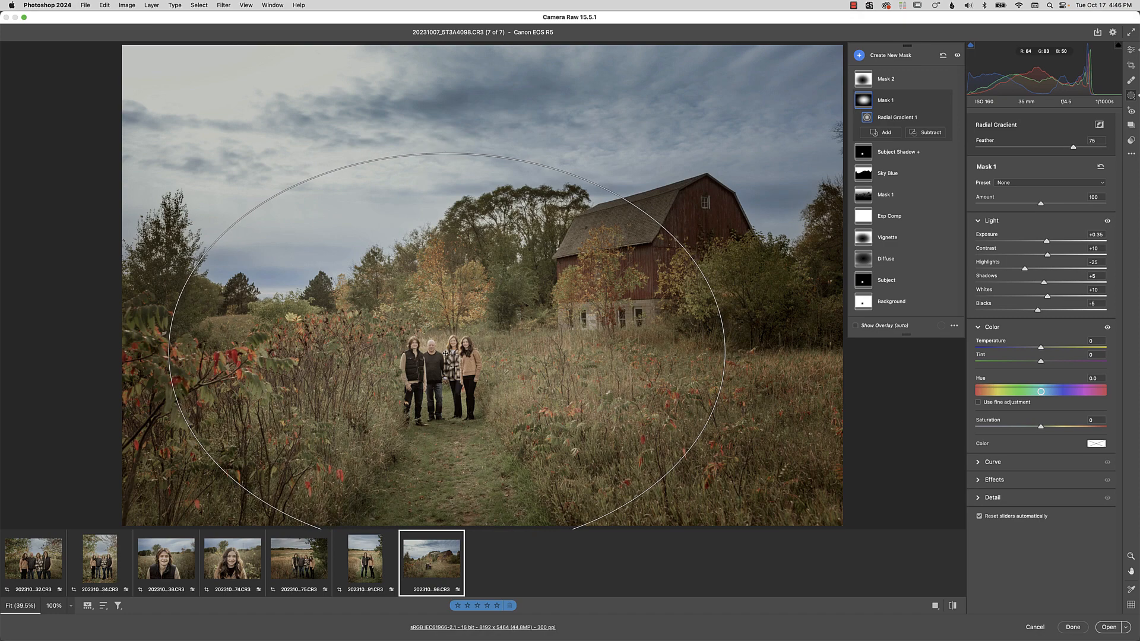
Compare the barn photo with and without its masks by repeatedly hiding and showing all of them.
left_click(957, 56)
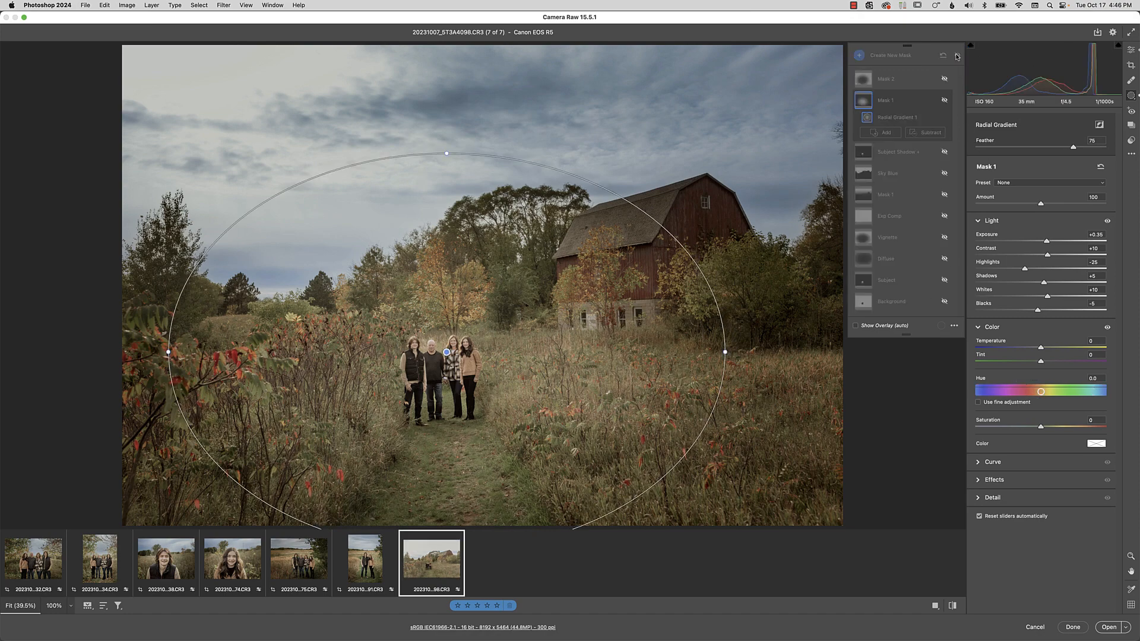
left_click(957, 56)
left_click(957, 56)
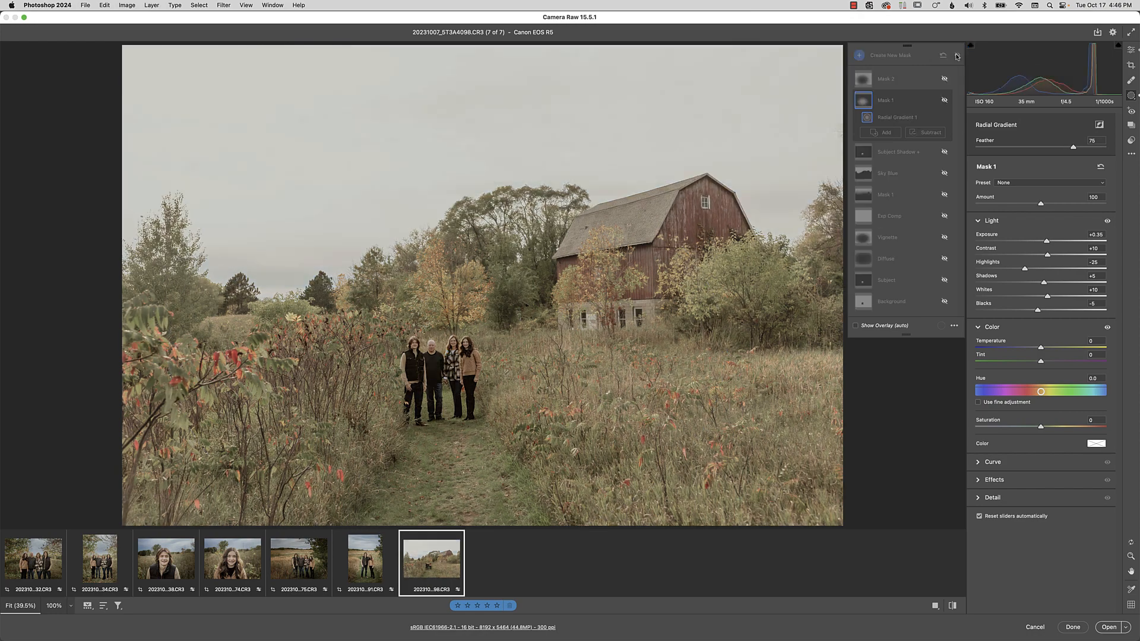
left_click(957, 57)
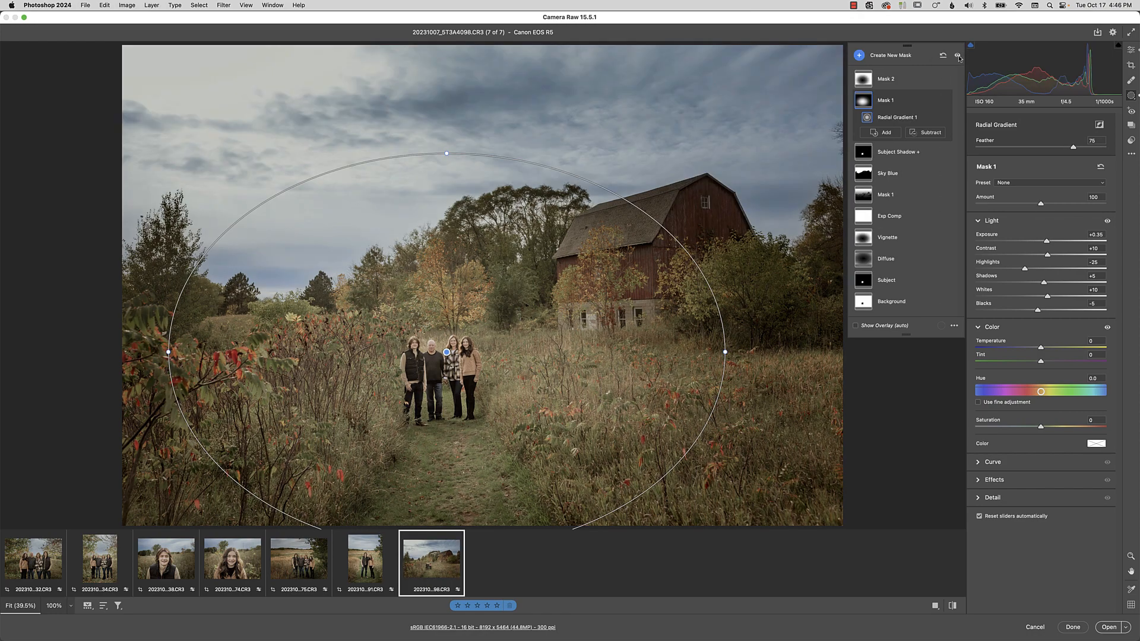
left_click(958, 56)
left_click(958, 57)
left_click(957, 56)
left_click(957, 57)
left_click(958, 55)
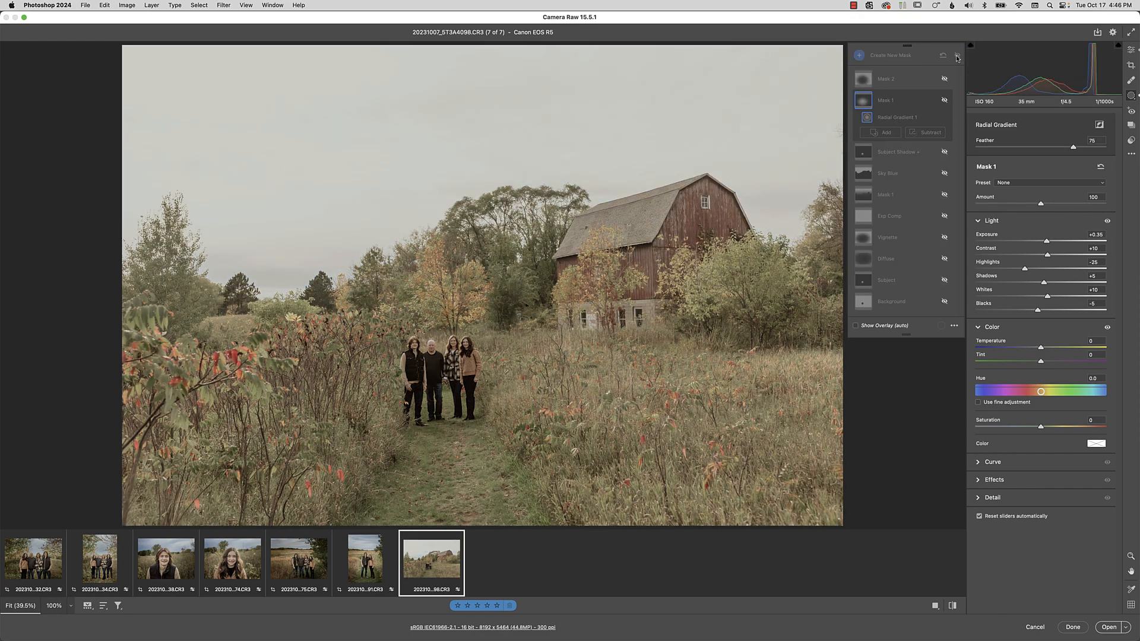
left_click(957, 57)
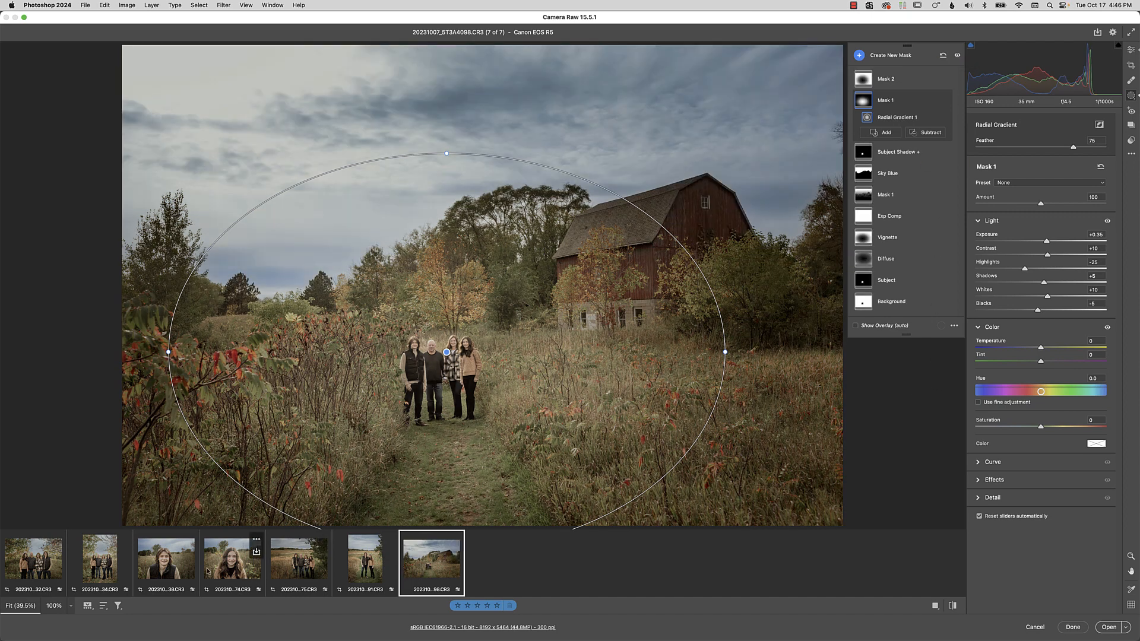
View the close-up portrait in the vest and the four-person group photo, comparing each edit with its default settings.
left_click(164, 560)
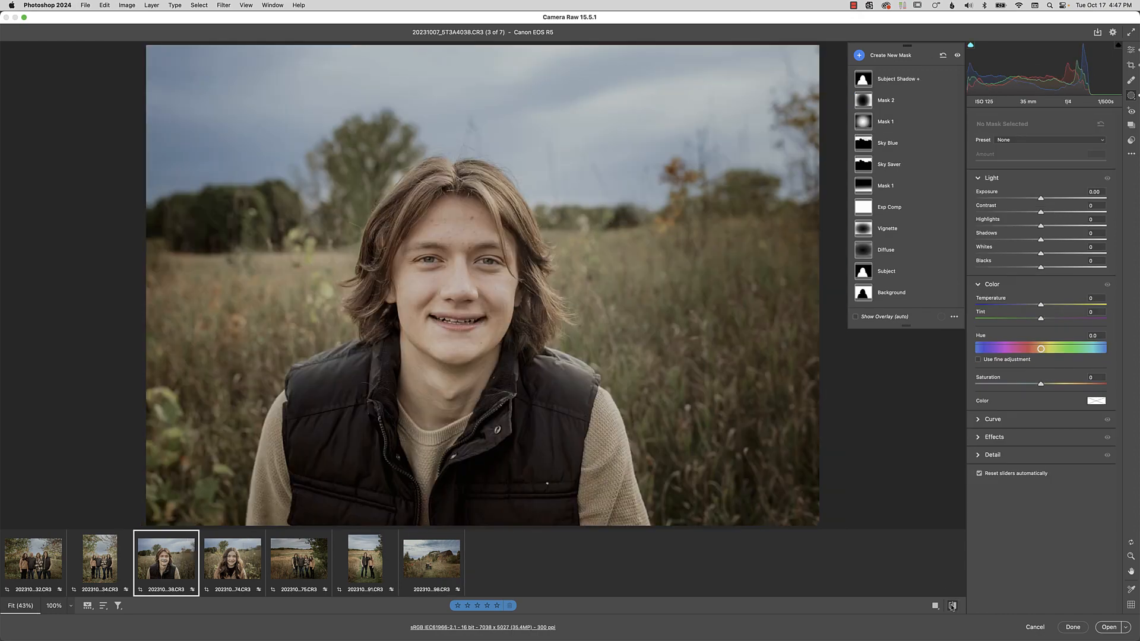
left_click(952, 605)
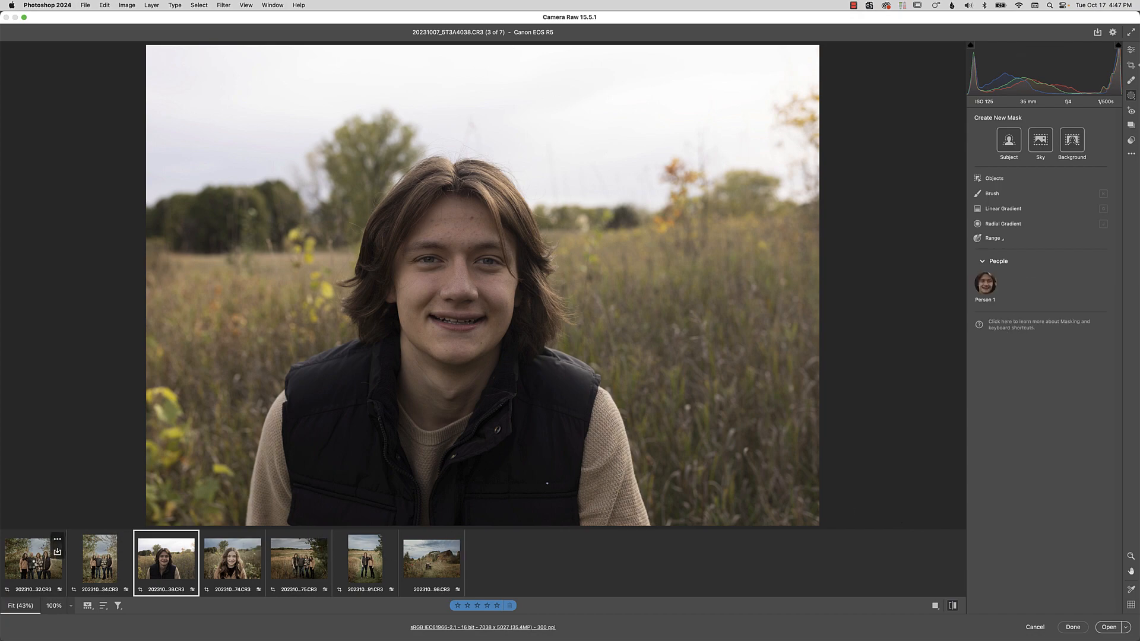
left_click(33, 564)
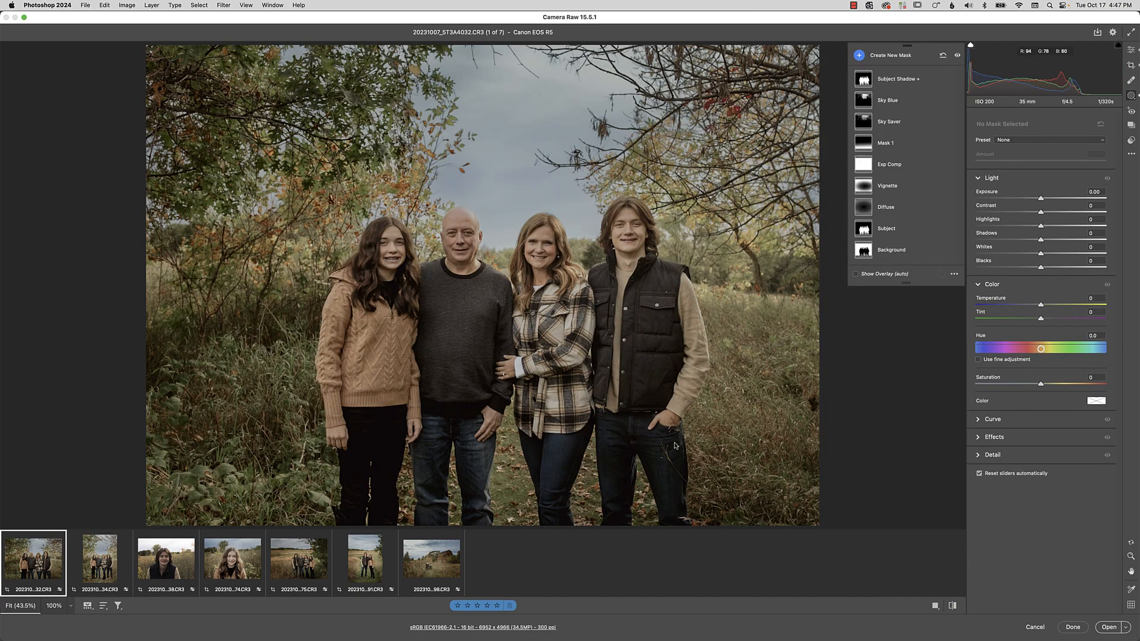
left_click(951, 606)
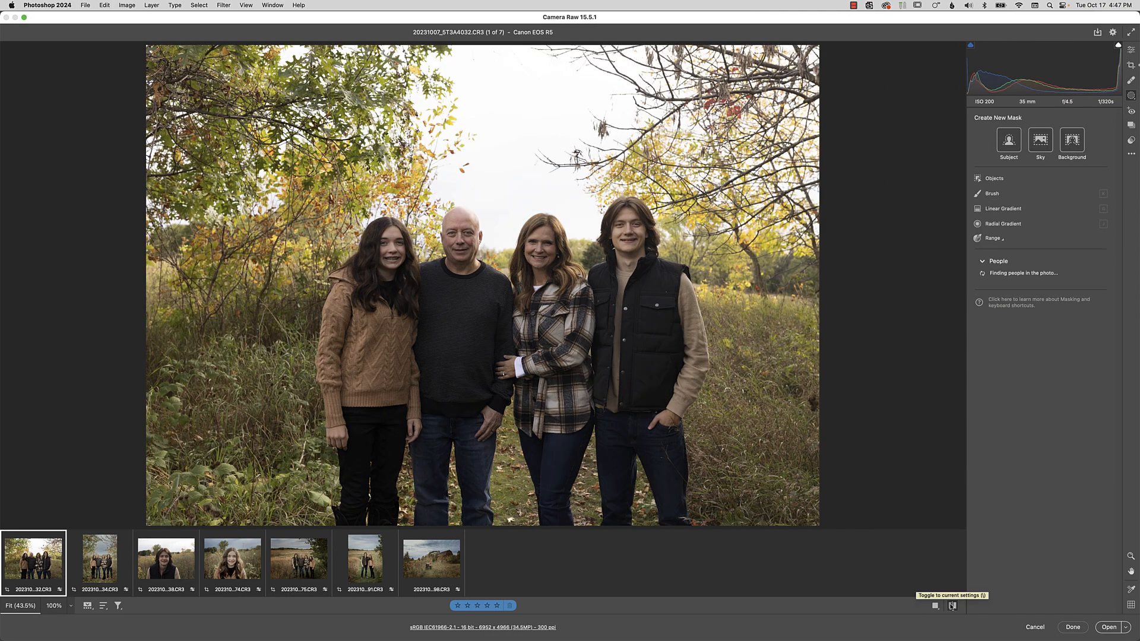
left_click(951, 607)
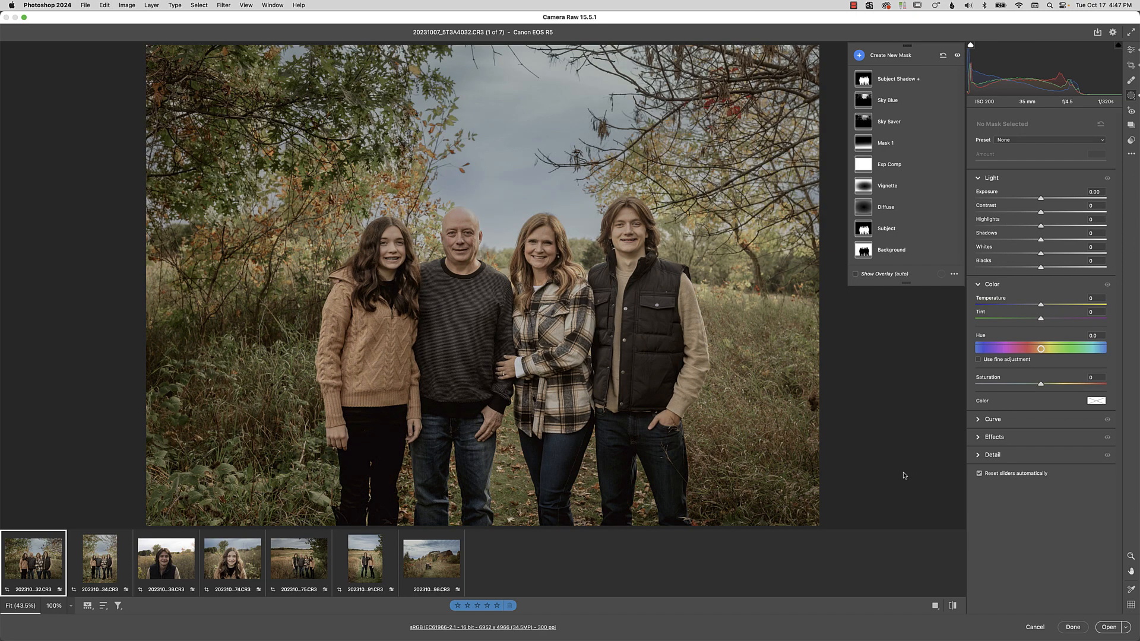
Open the vertical photo of the two siblings on the grass path and compare its default and current settings.
left_click(372, 549)
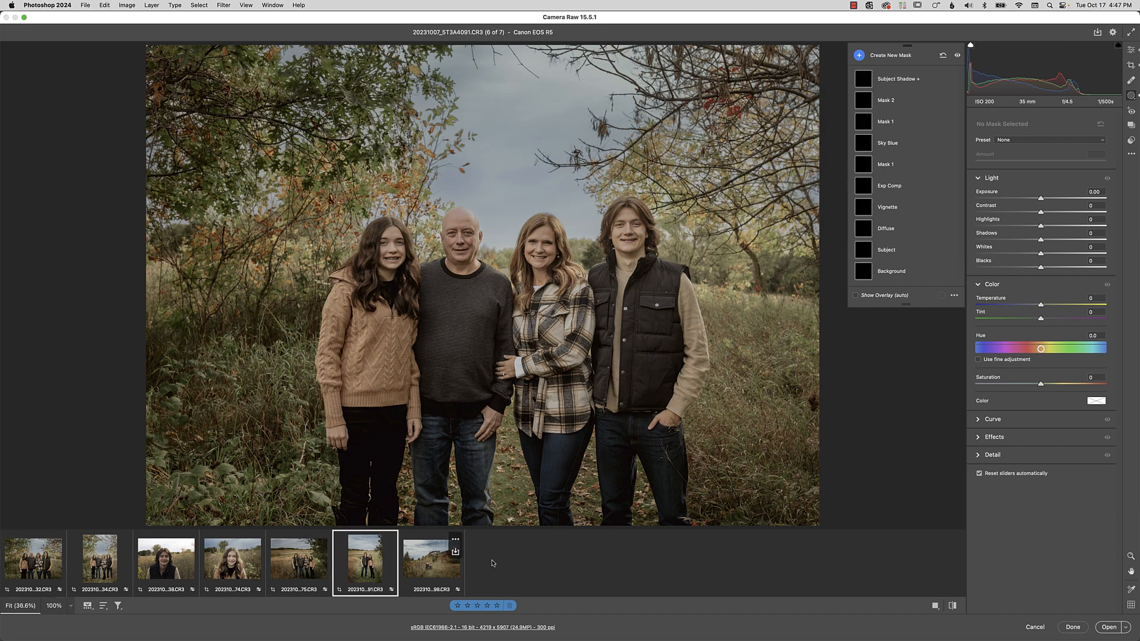
left_click(952, 606)
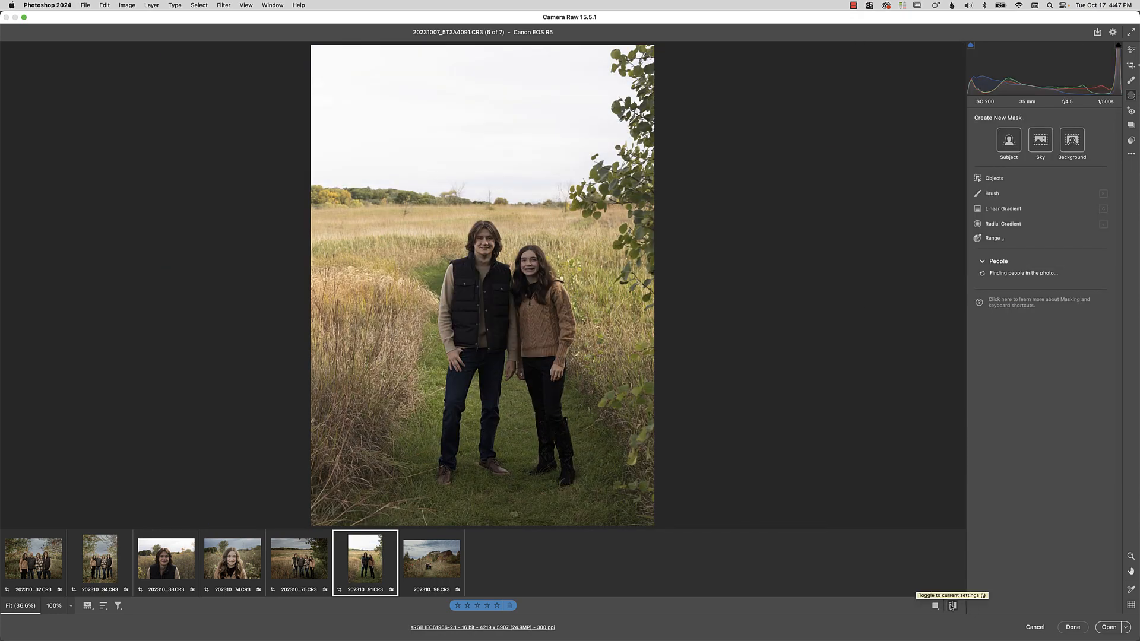
left_click(952, 605)
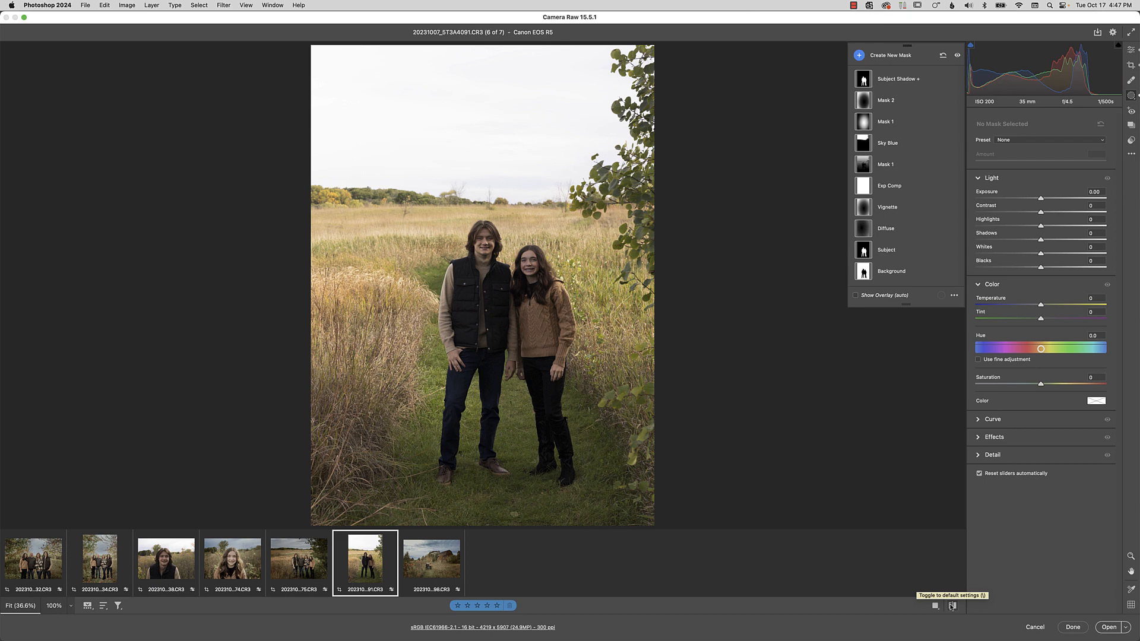